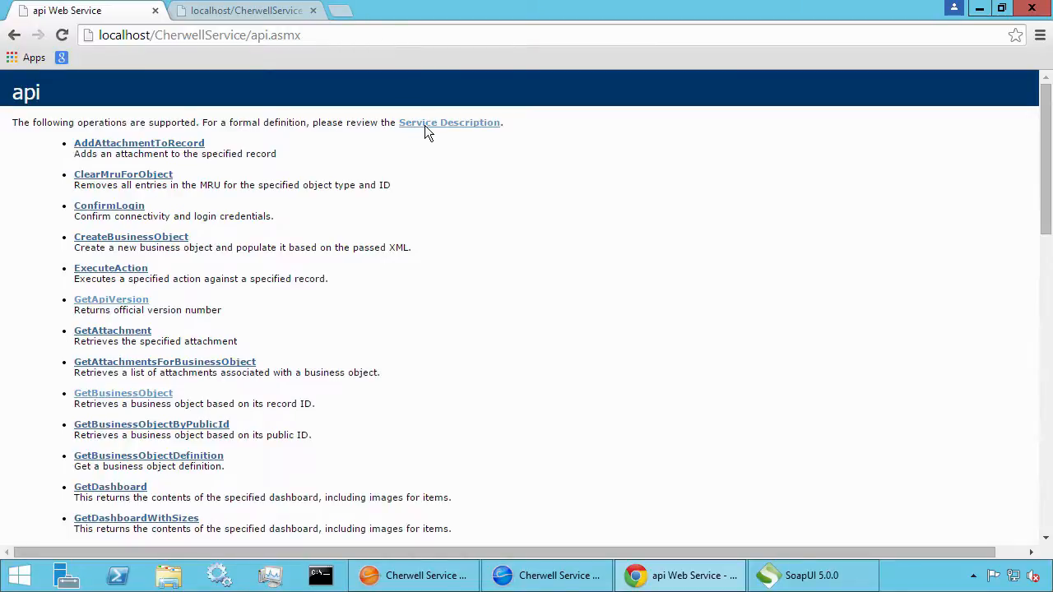
# Show the Cherwell service WSDL at localhost/CherwellService/api.asmx?WSDL in Chrome's second tab
pyautogui.click(268, 12)
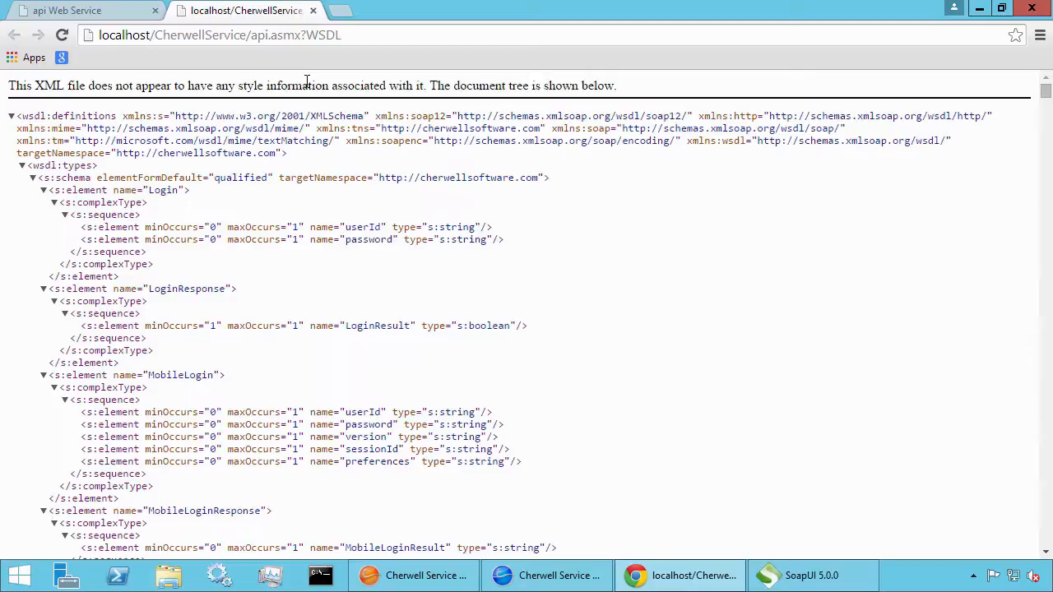
# Highlight the MobileLoginResponse and LoginWithProductCode definitions in the WSDL, then bring SoapUI forward
pyautogui.doubleClick(240, 510)
pyautogui.scroll(-3, 347, 420)
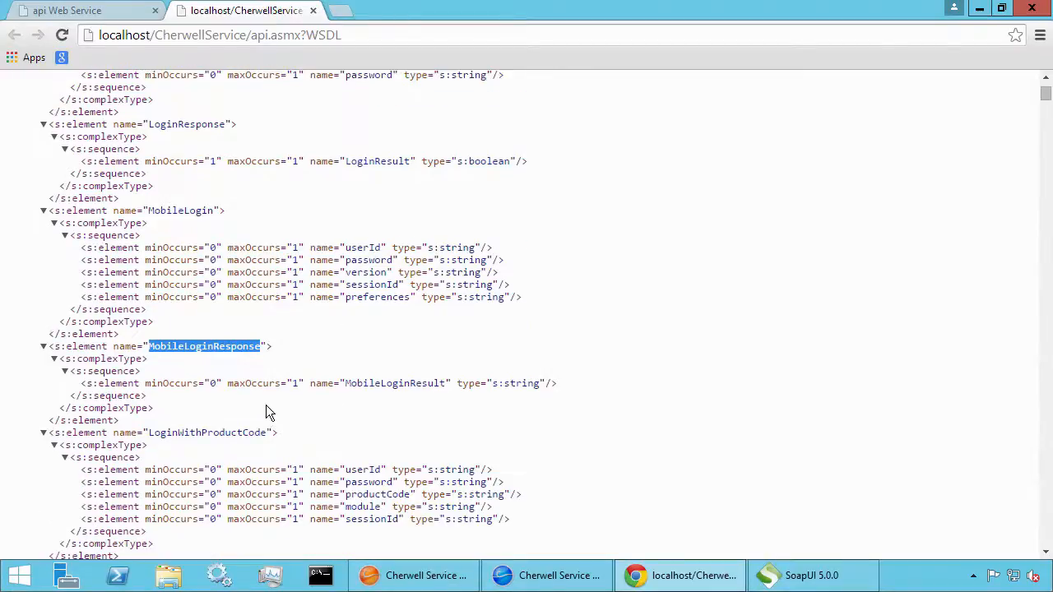
pyautogui.moveTo(164, 465); pyautogui.dragTo(8, 264)
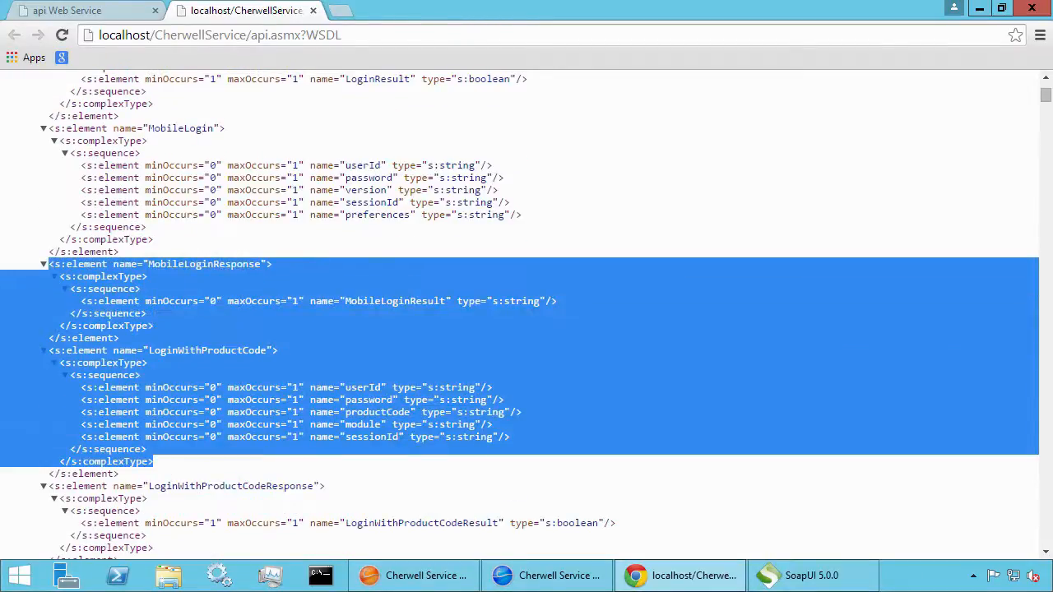
pyautogui.click(288, 138)
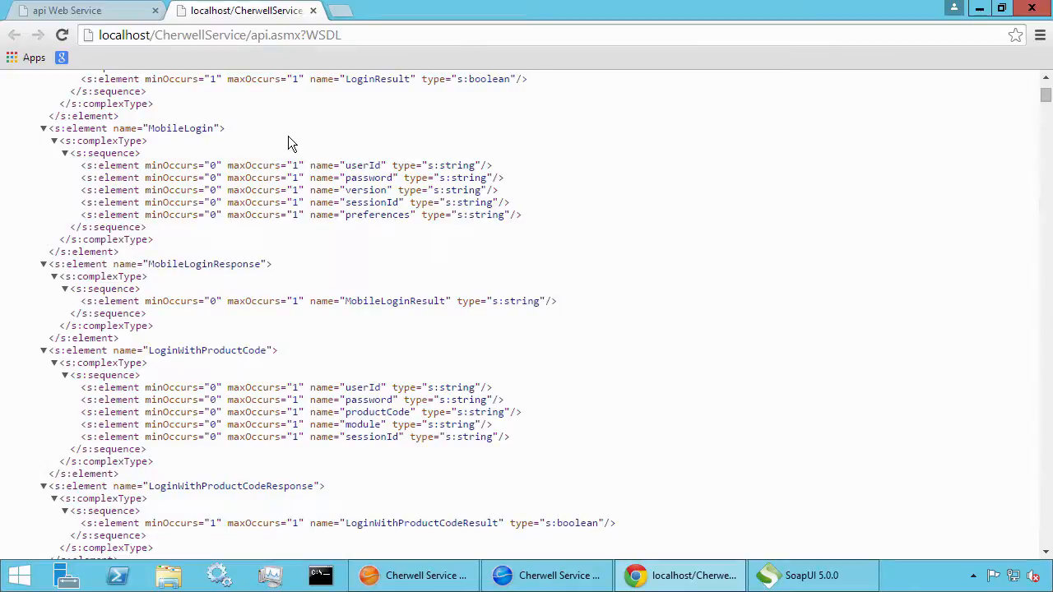
pyautogui.click(816, 574)
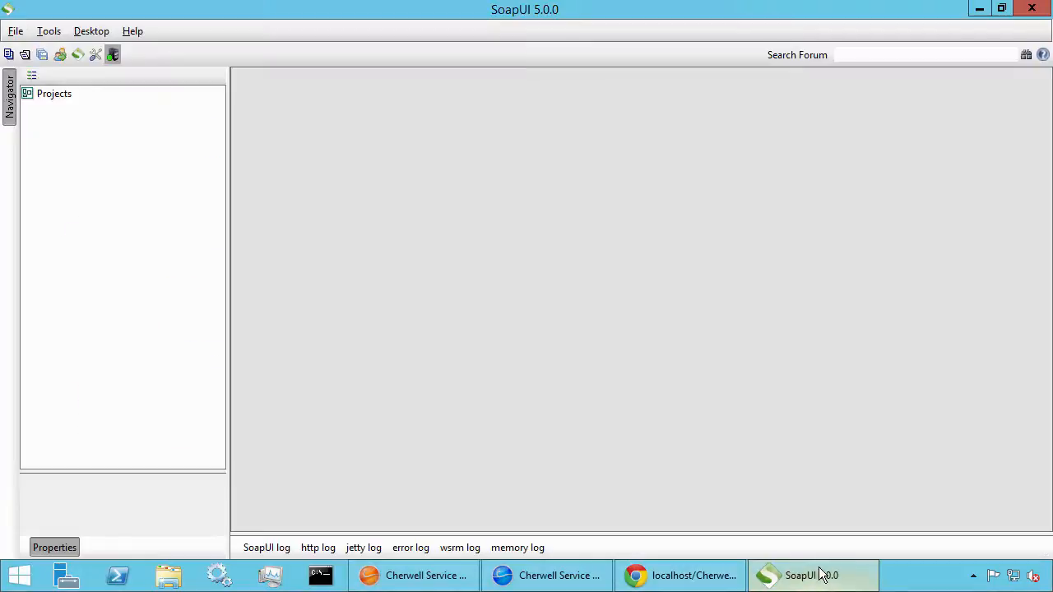
# Start a new SOAP project named 'Cherwell Demo', then return to the Chrome WSDL page
pyautogui.rightClick(64, 96)
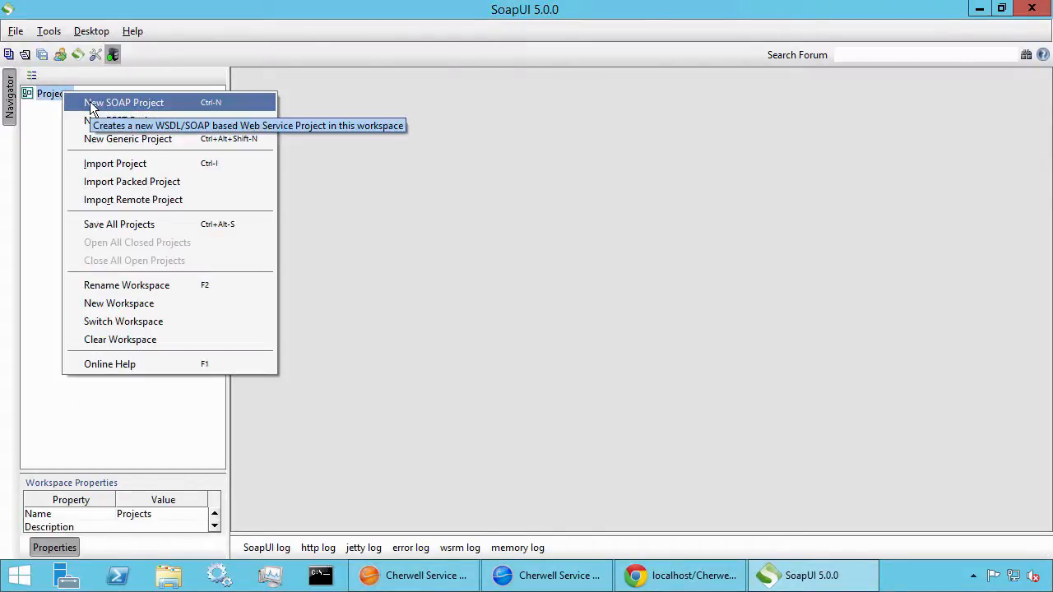
pyautogui.click(123, 103)
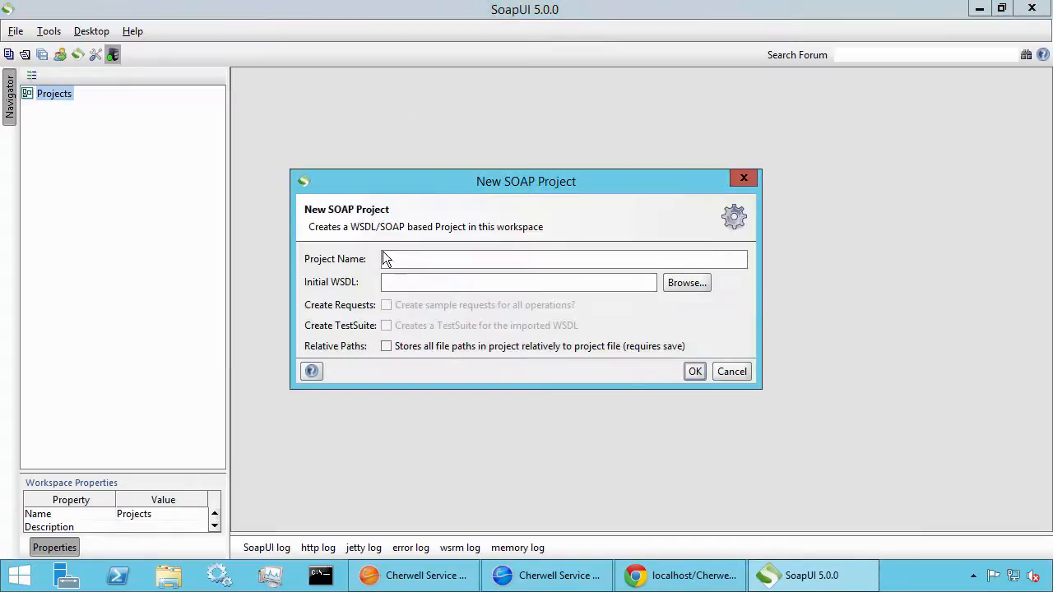
pyautogui.write('Cherwell Demo')
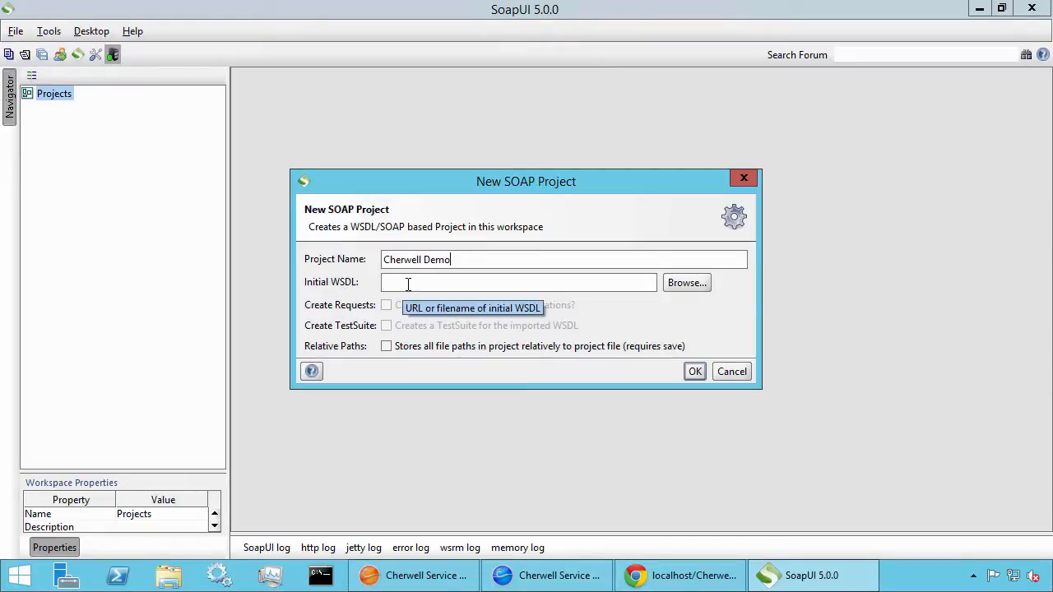
pyautogui.click(666, 580)
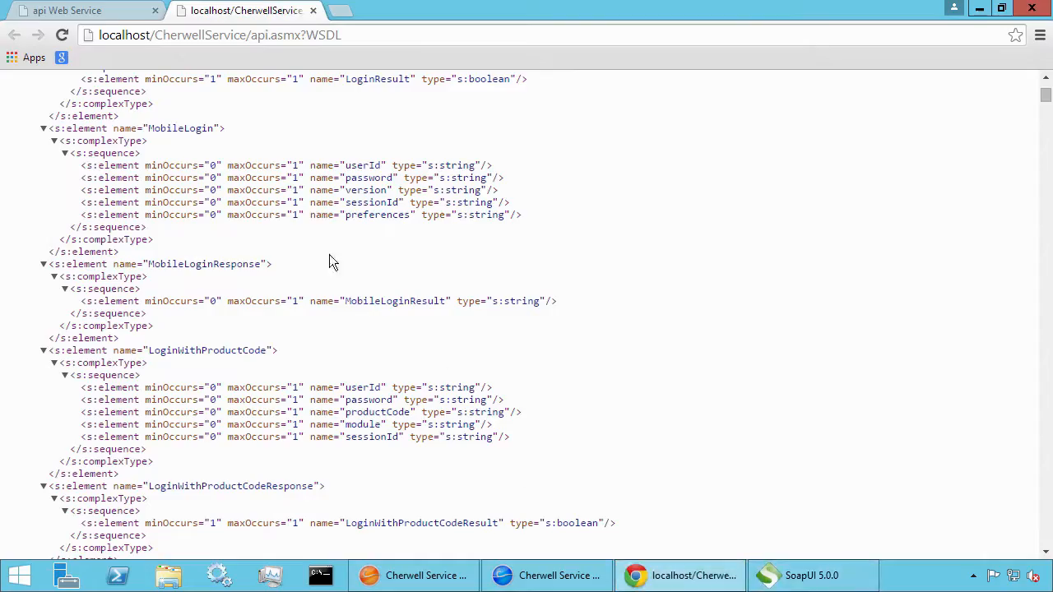
# Copy the Service Description link address from the api Web Service page and return to SoapUI
pyautogui.click(112, 12)
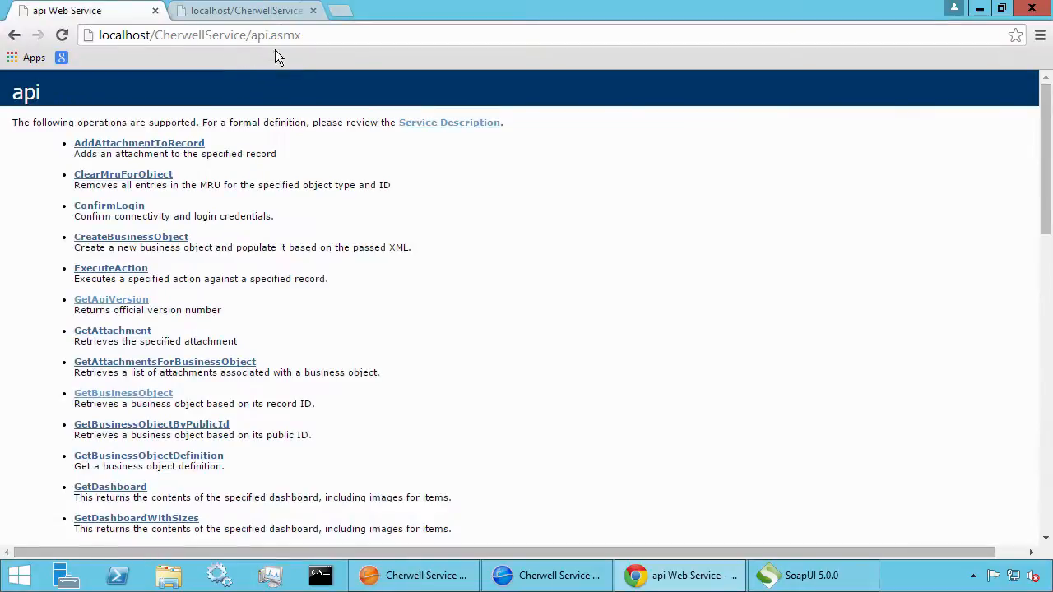
pyautogui.rightClick(430, 129)
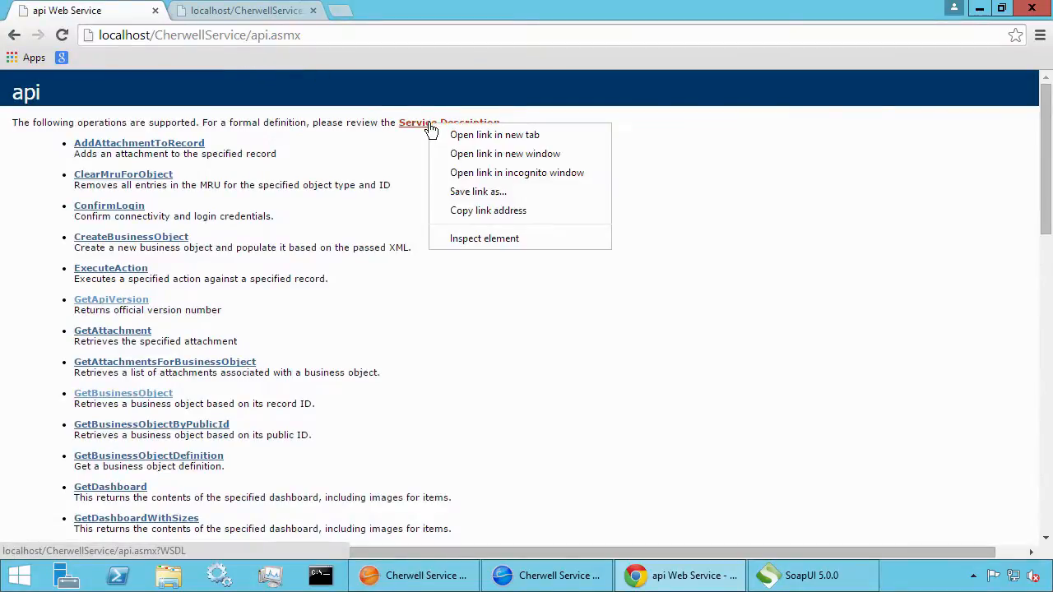
pyautogui.click(479, 211)
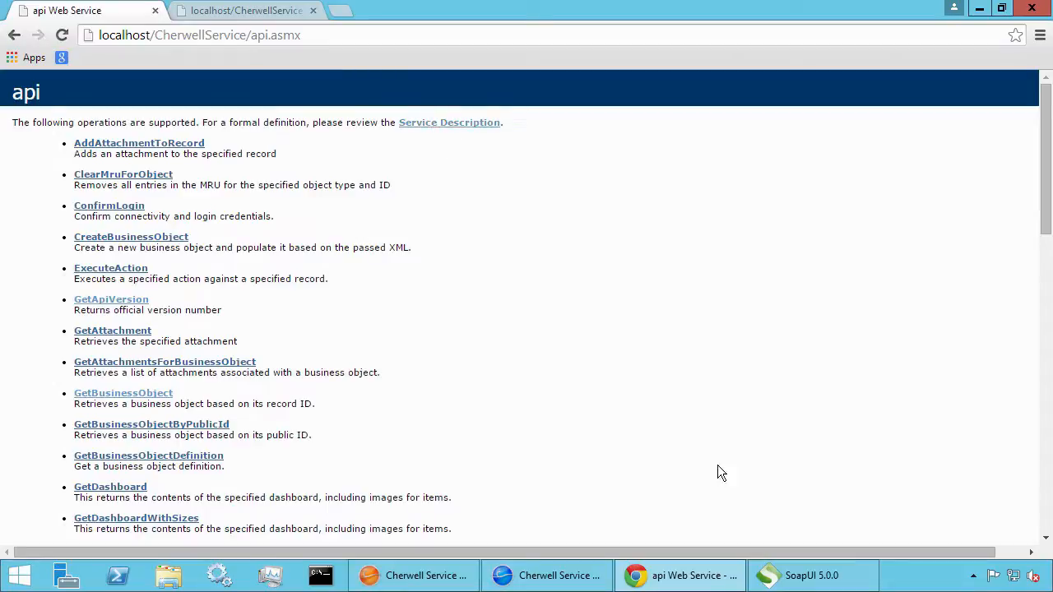
pyautogui.click(794, 575)
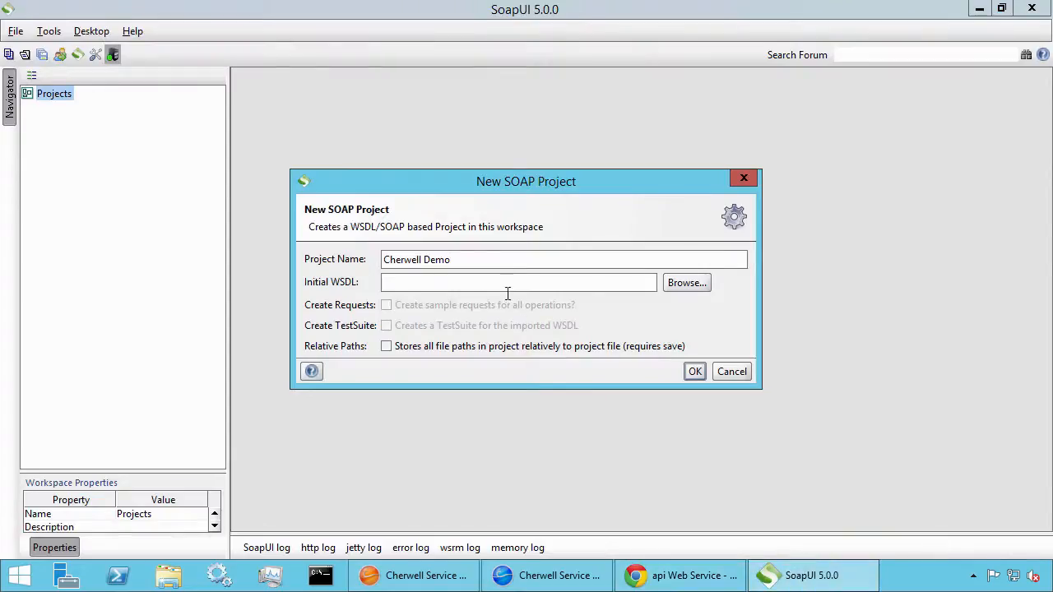
# Create the project from the pasted api.asmx?WSDL address, loading all apiSoap operations
pyautogui.write('http://localhost/CherwellService/api.asmx?WSDL')
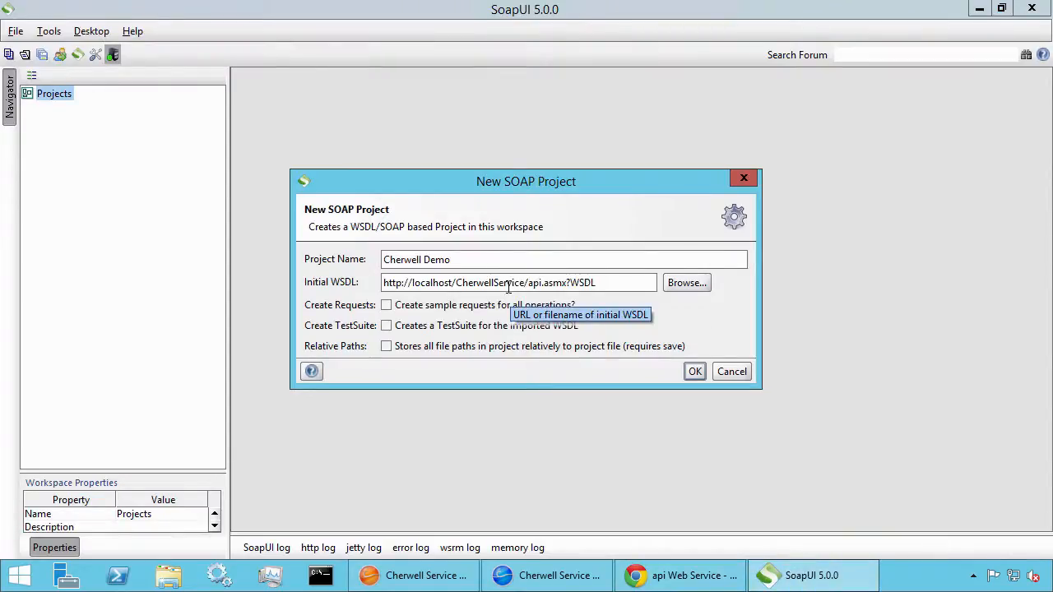
pyautogui.click(696, 372)
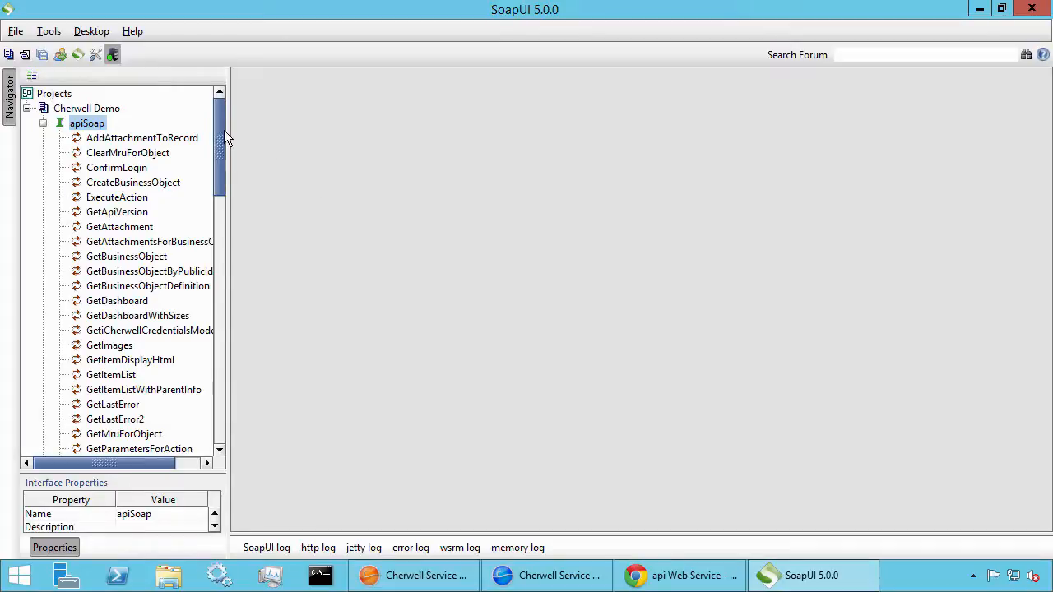
pyautogui.moveTo(227, 138); pyautogui.dragTo(220, 219)
# Add a new request named 'Login' to the Login operation
pyautogui.click(97, 227)
pyautogui.rightClick(101, 230)
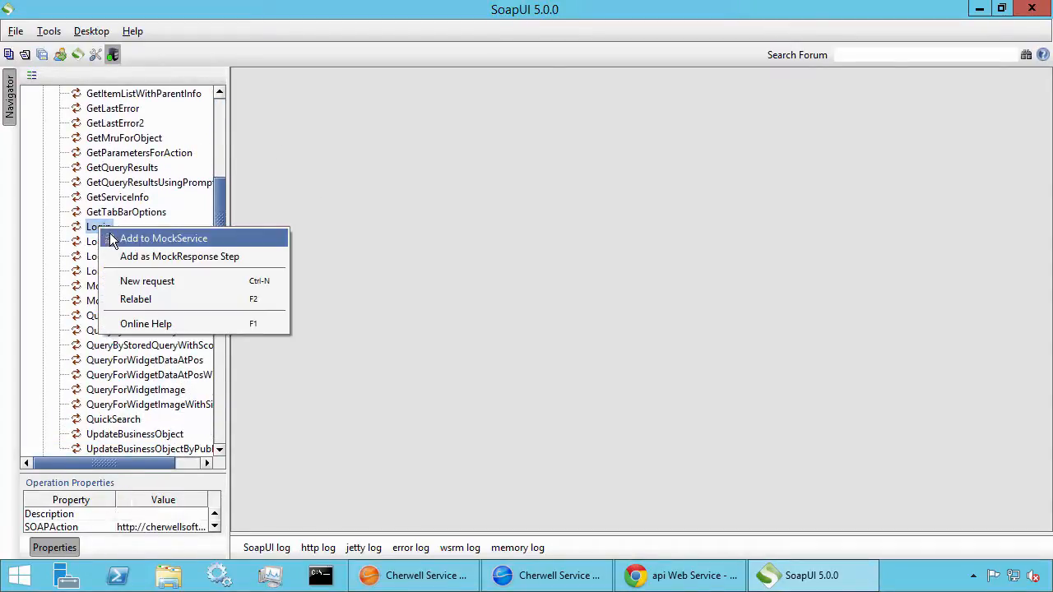
pyautogui.click(97, 230)
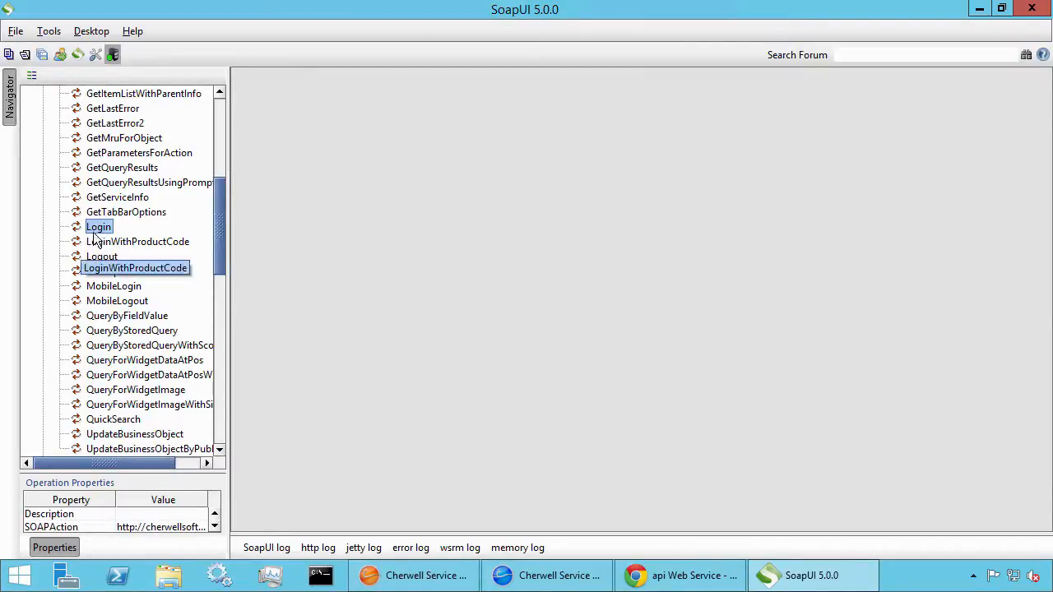
pyautogui.rightClick(96, 234)
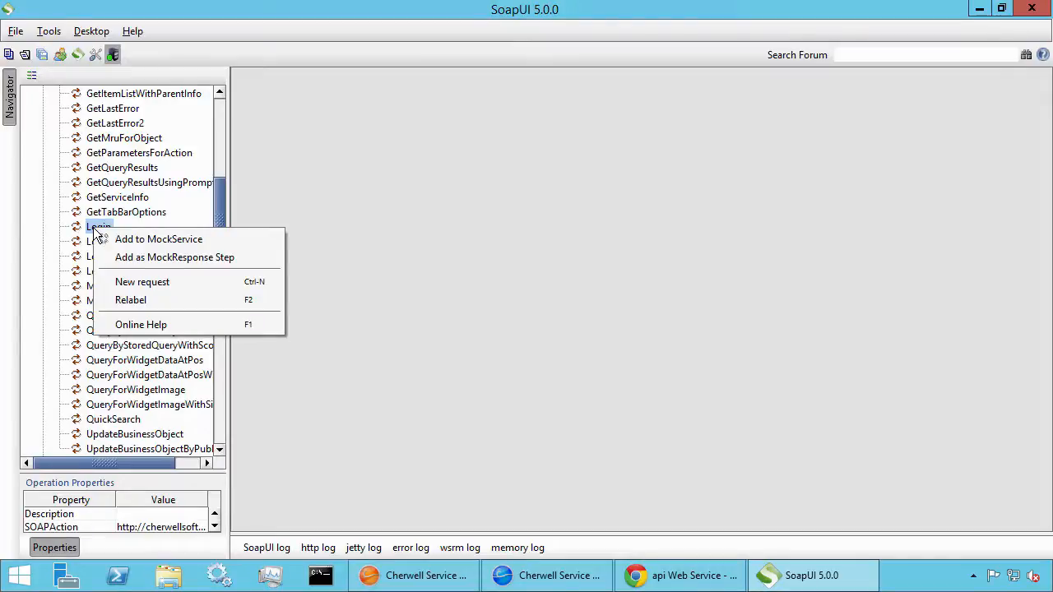
pyautogui.click(134, 282)
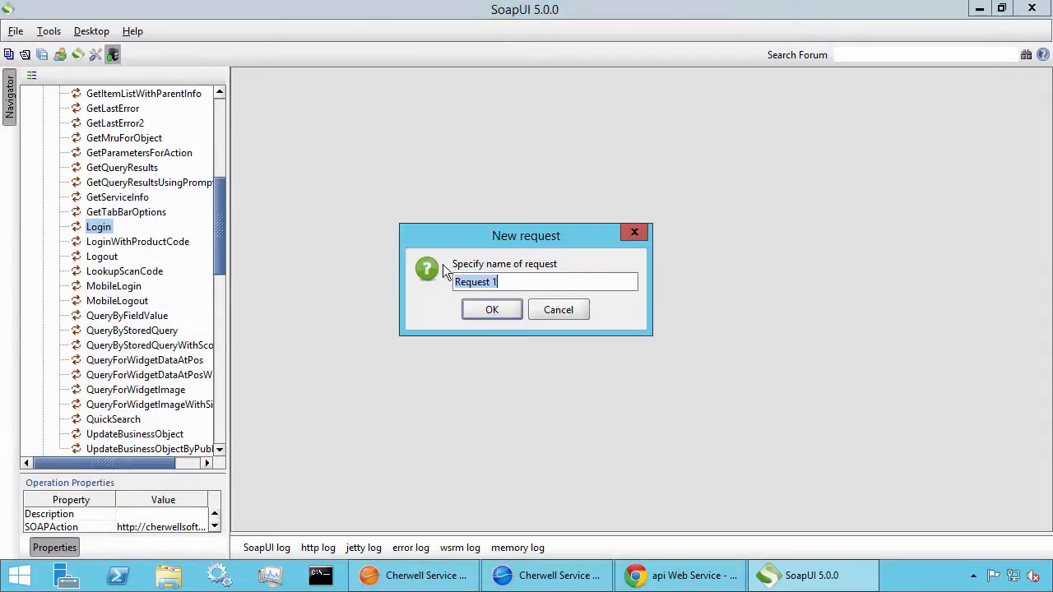
pyautogui.write('Login')
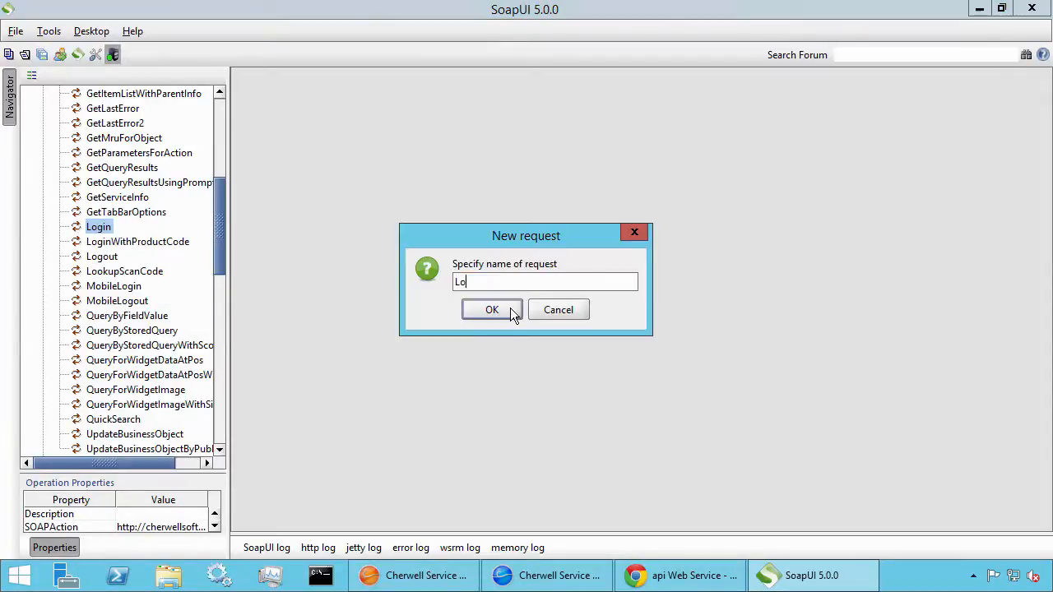
pyautogui.click(510, 311)
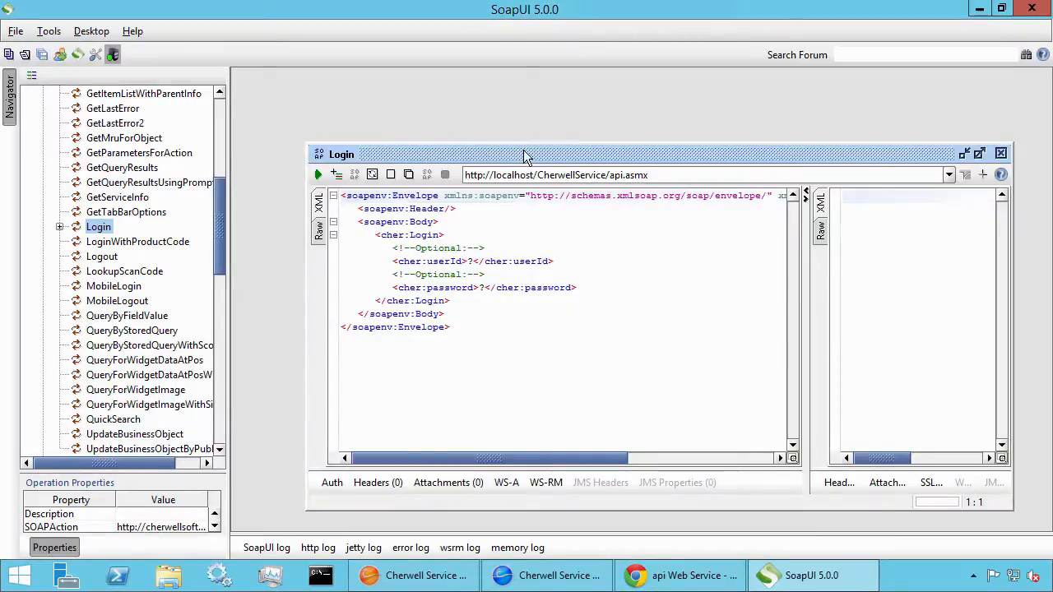
# Enter the user ID and account password in the Login request and send it, getting LoginResult true
pyautogui.moveTo(526, 154); pyautogui.dragTo(460, 86)
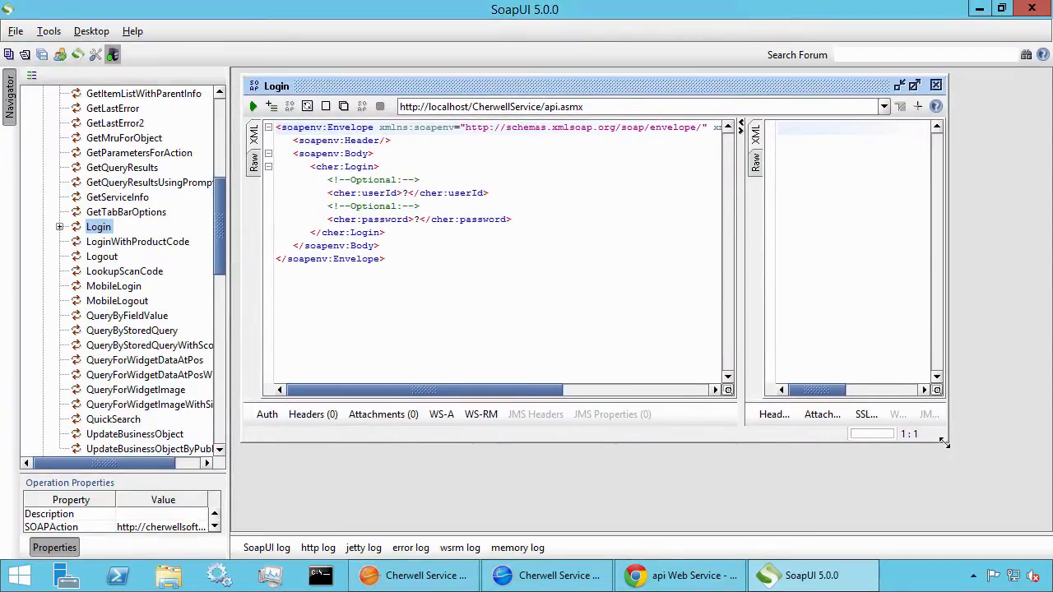
pyautogui.moveTo(946, 442); pyautogui.dragTo(1001, 468)
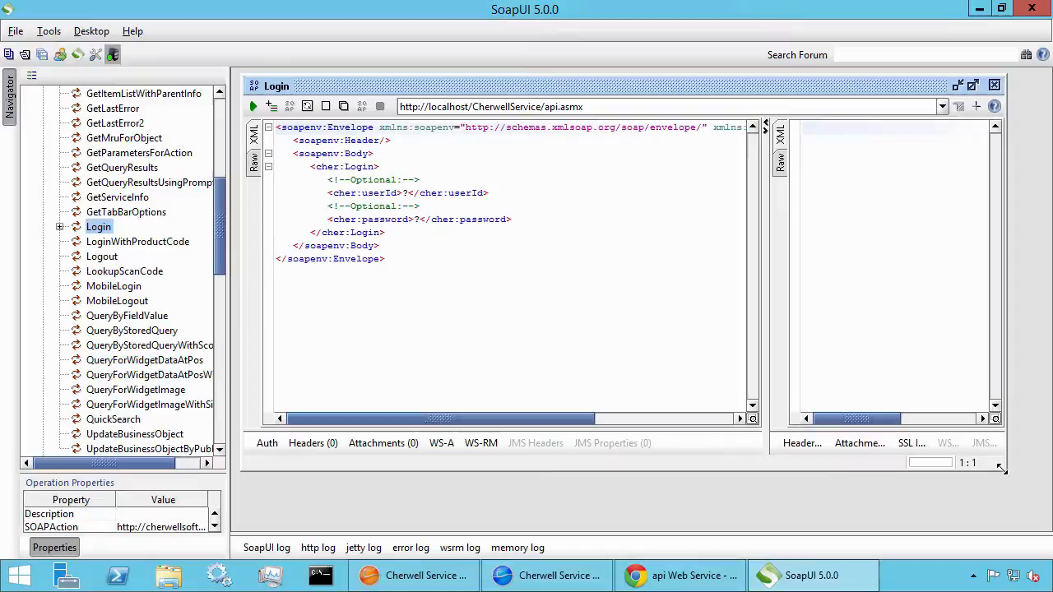
pyautogui.click(412, 194)
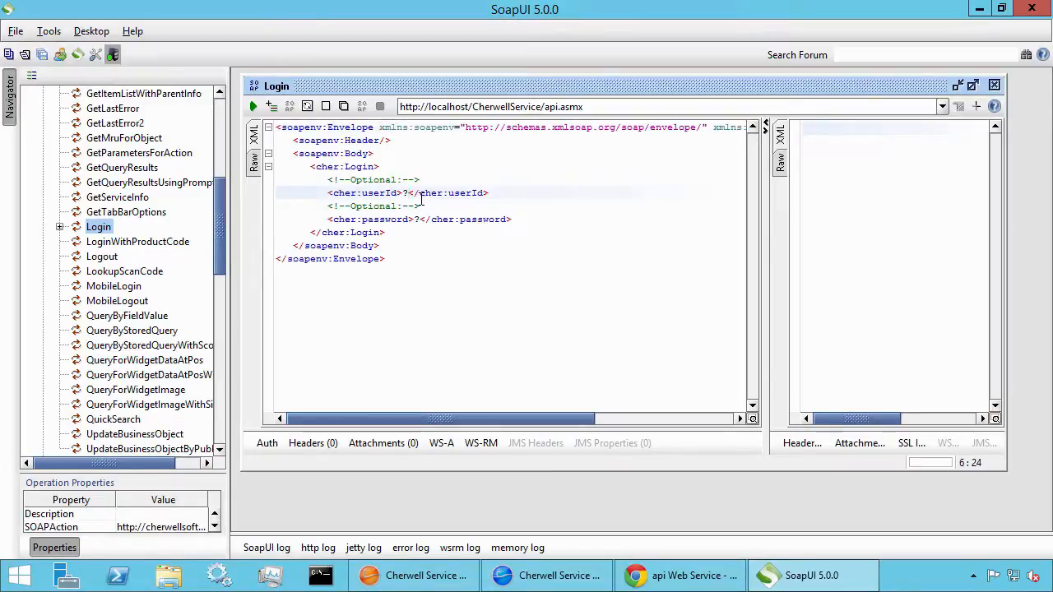
pyautogui.press('BackSpace')
pyautogui.write('CSDAdmin')
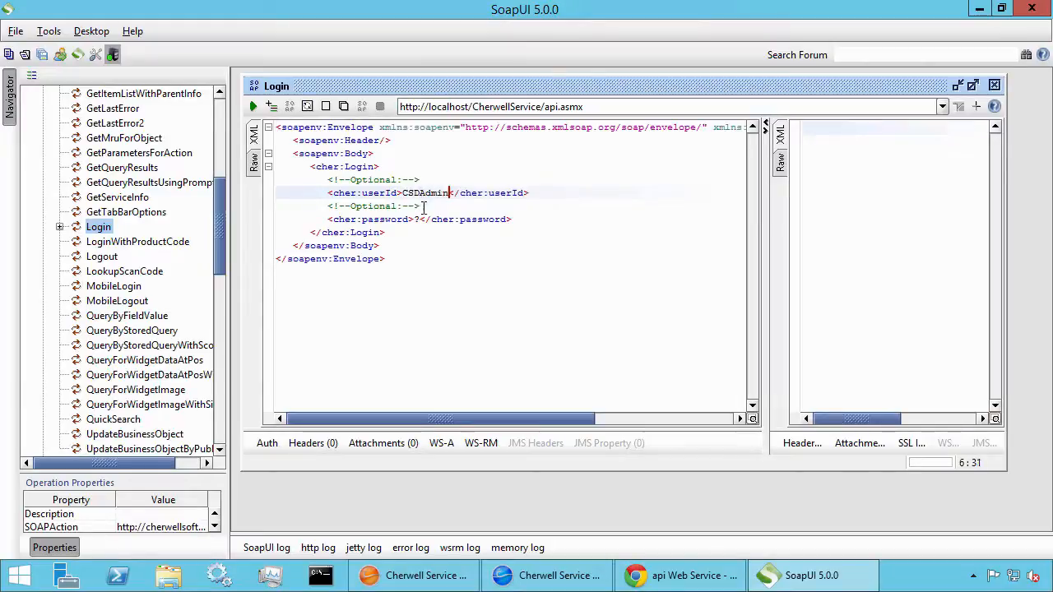
pyautogui.click(419, 219)
pyautogui.hotkey('shift', 'Left')
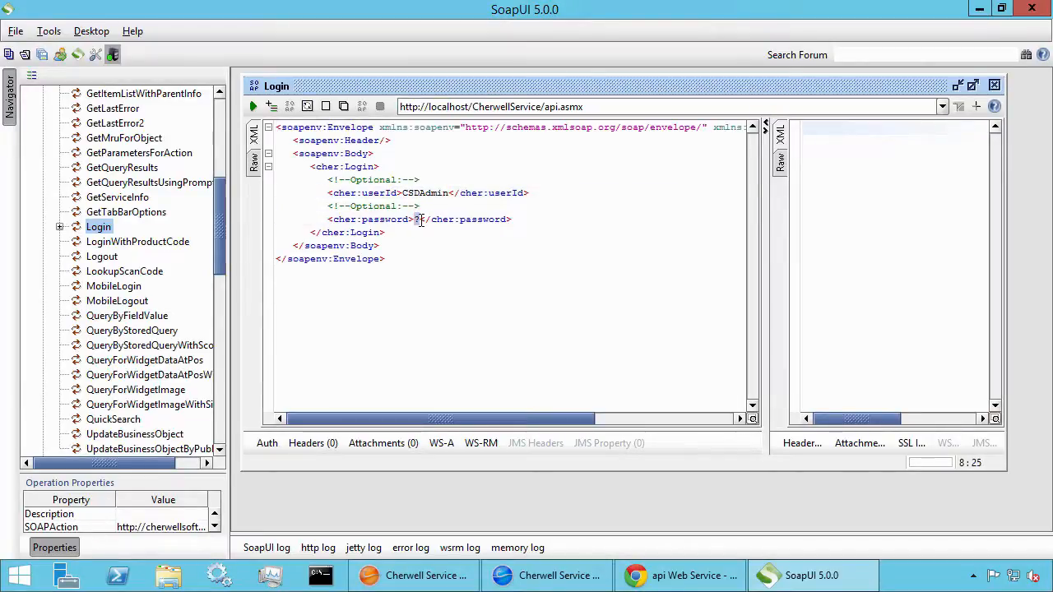
pyautogui.write('CSDAdmin')
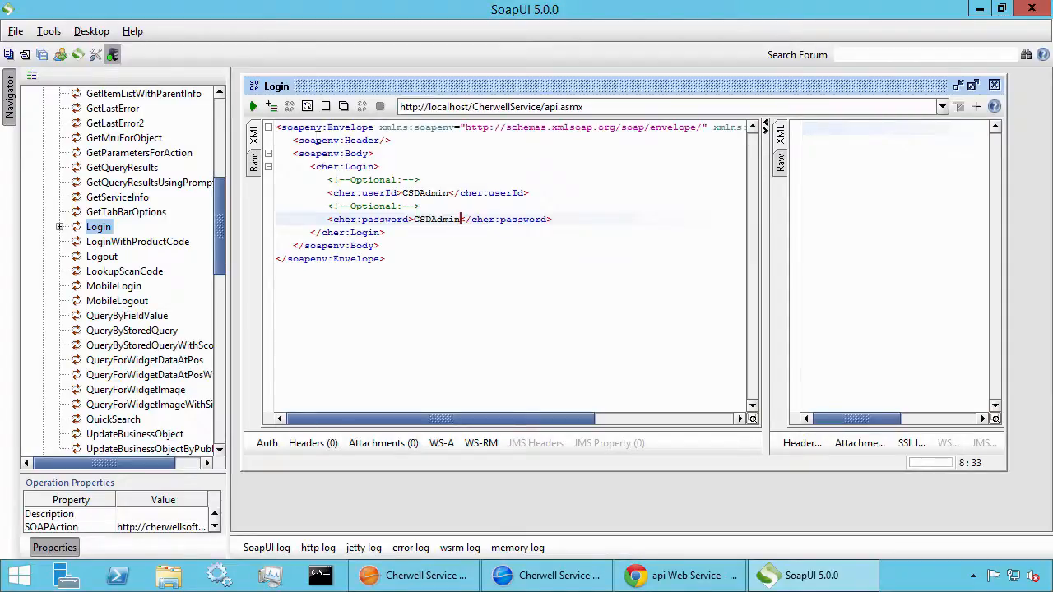
pyautogui.click(254, 105)
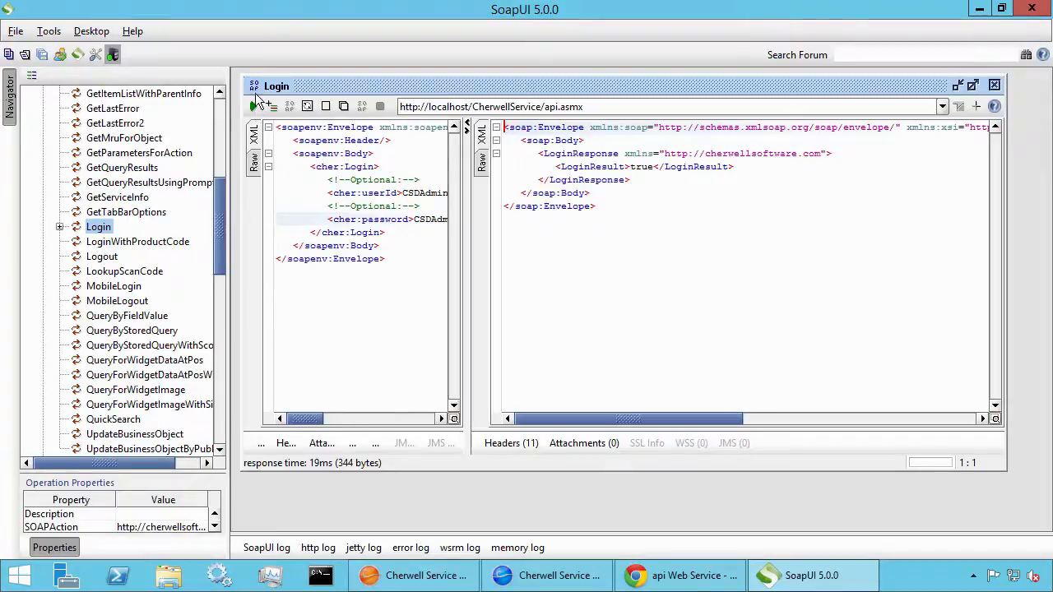
# Add a stray letter to the password and resend Login to see it return false
pyautogui.doubleClick(640, 166)
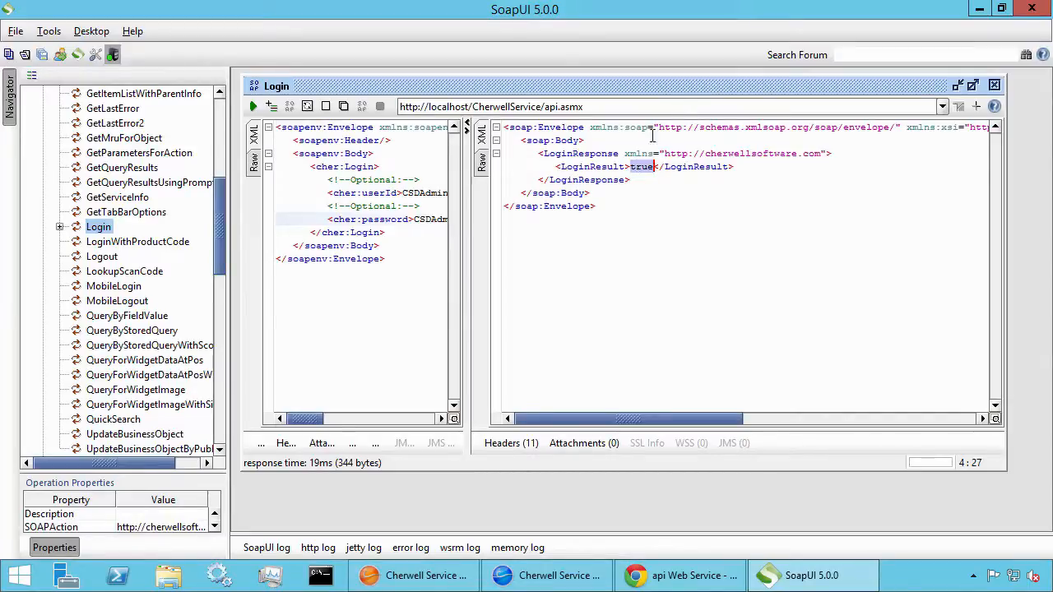
pyautogui.click(432, 219)
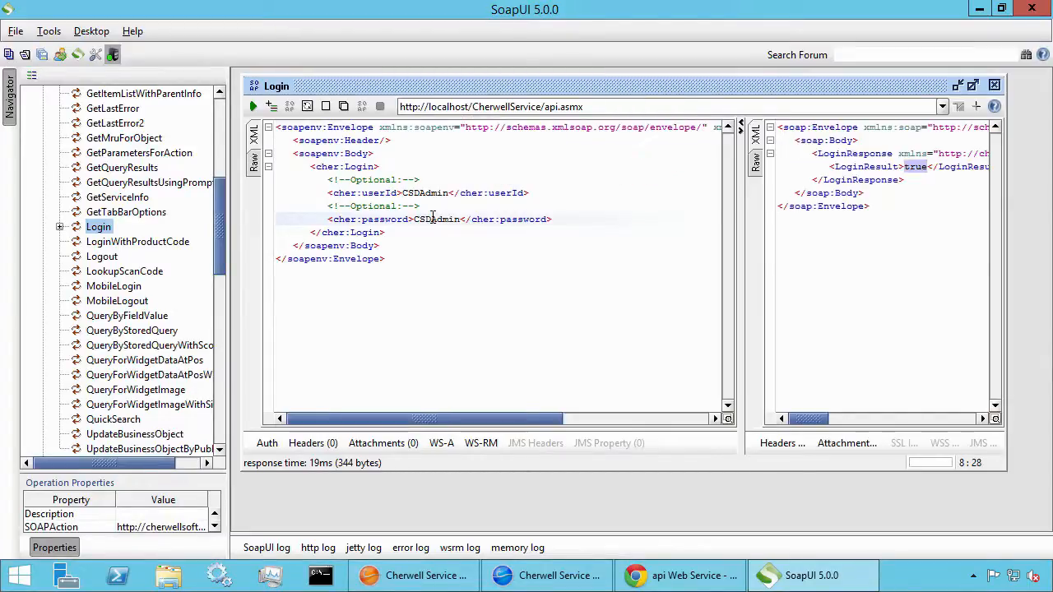
pyautogui.write('j')
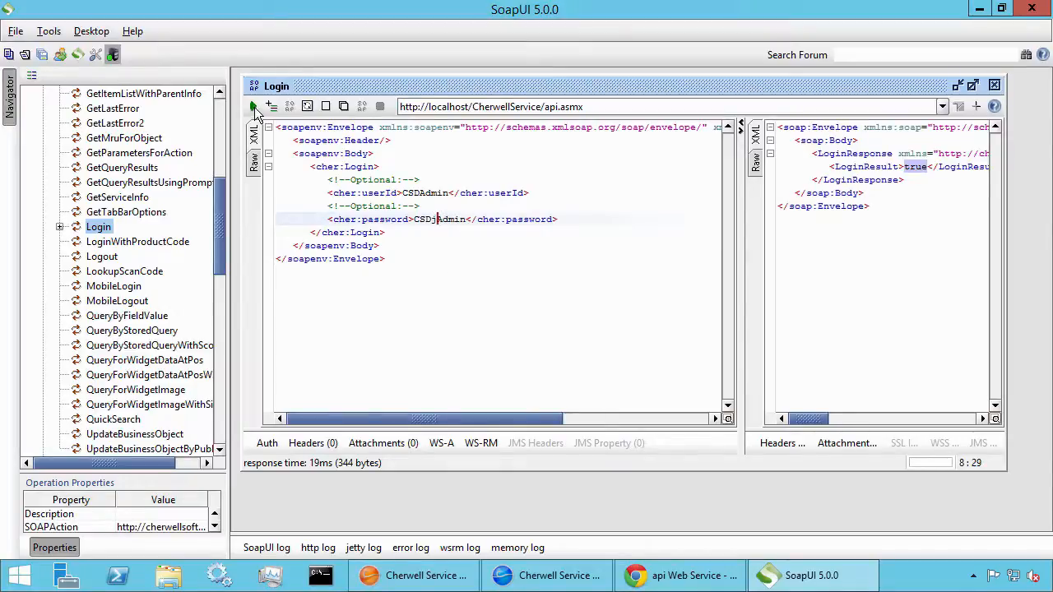
pyautogui.click(253, 106)
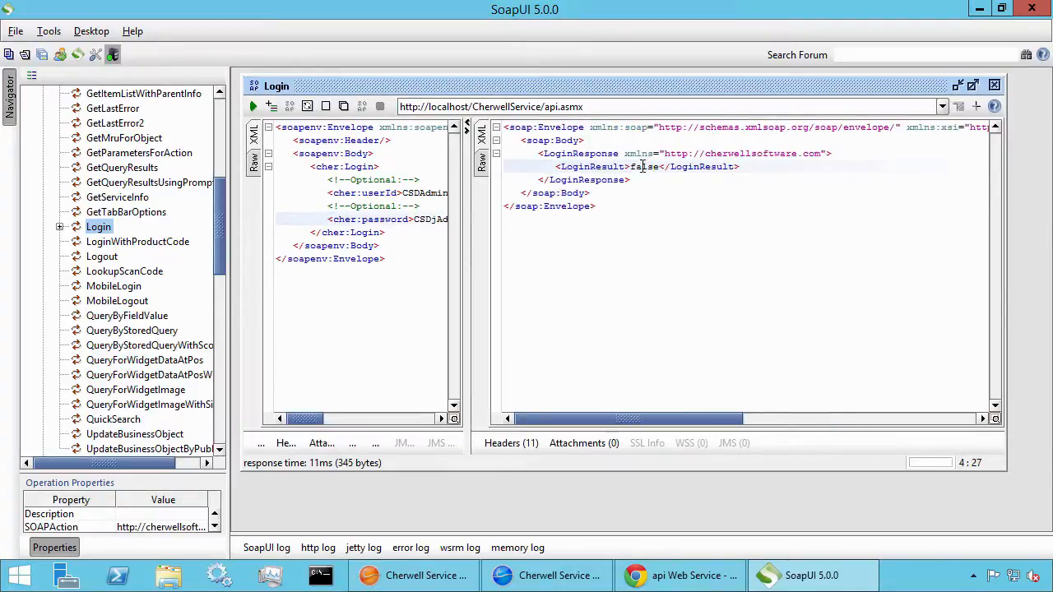
# Remove the stray password letter and resend Login, getting LoginResult true again
pyautogui.moveTo(470, 227); pyautogui.dragTo(533, 222)
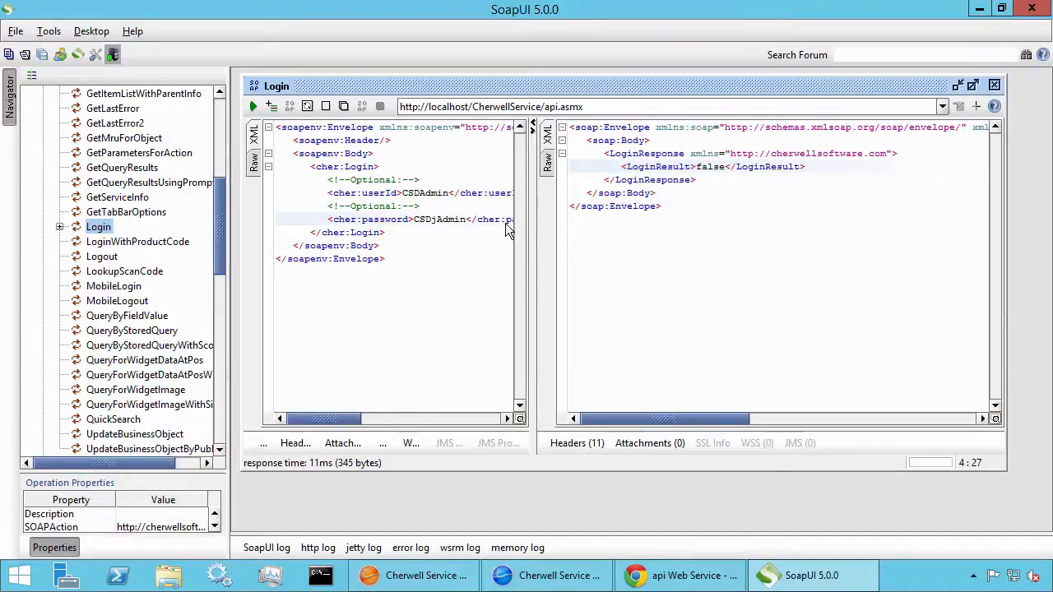
pyautogui.click(438, 219)
pyautogui.press('BackSpace')
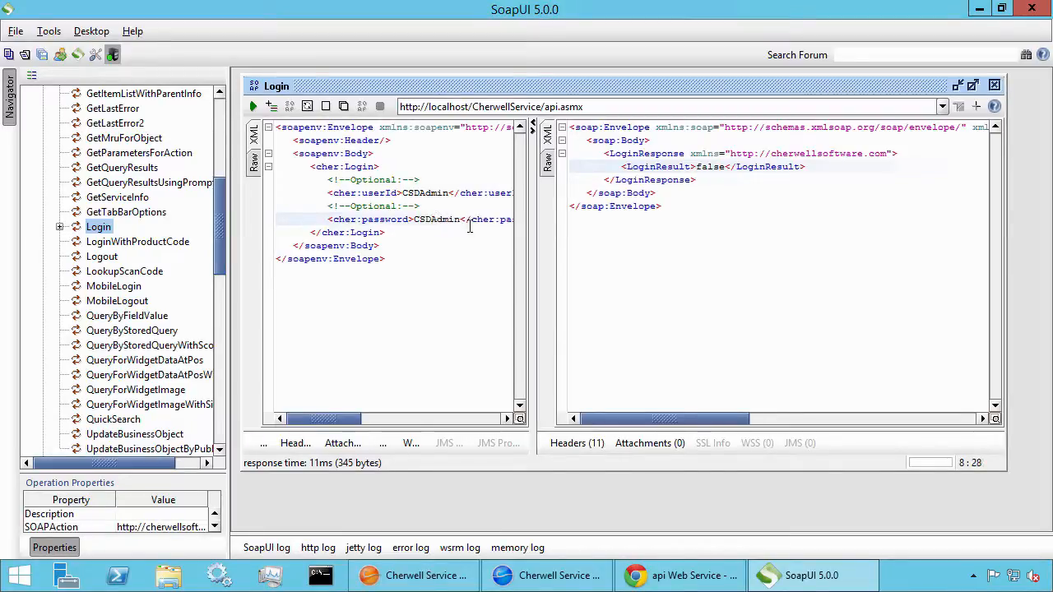
pyautogui.click(253, 106)
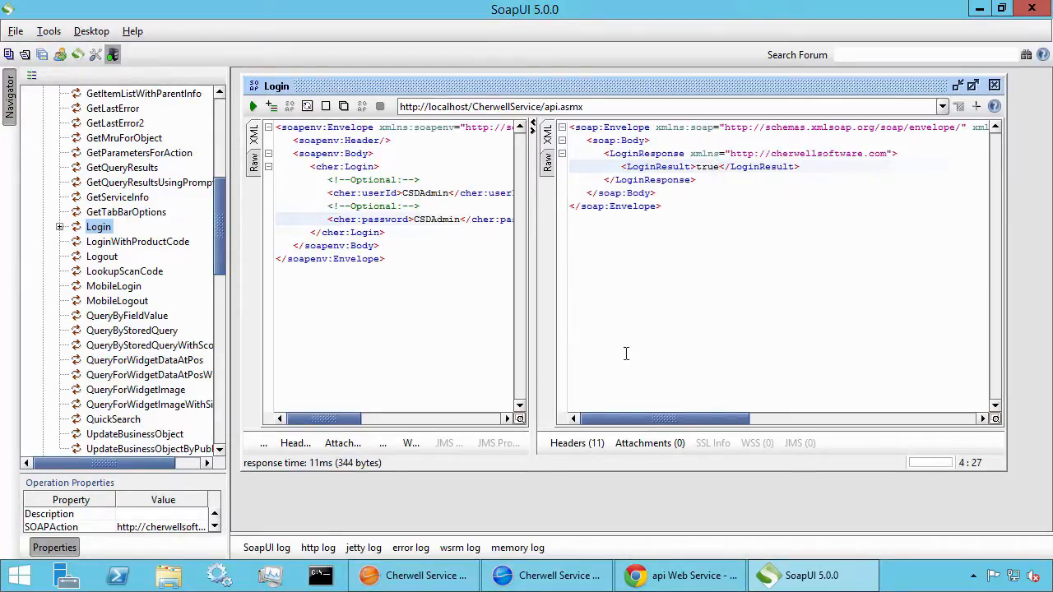
# Show the Login response's 11 headers, select the Set-Cookie ASP.NET session row, and maximize the editor
pyautogui.click(578, 445)
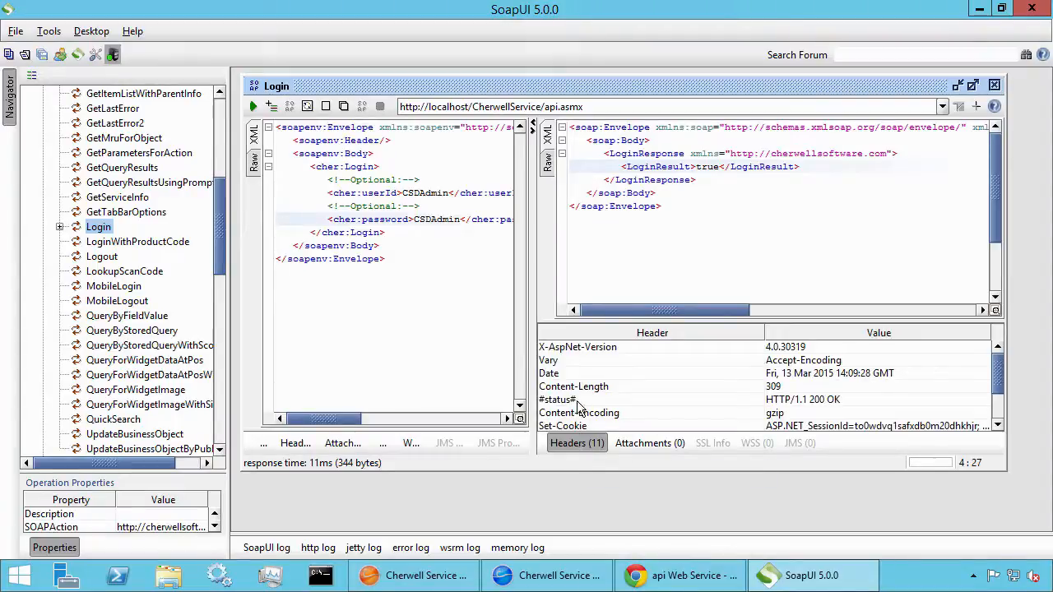
pyautogui.scroll(-1, 1000, 376)
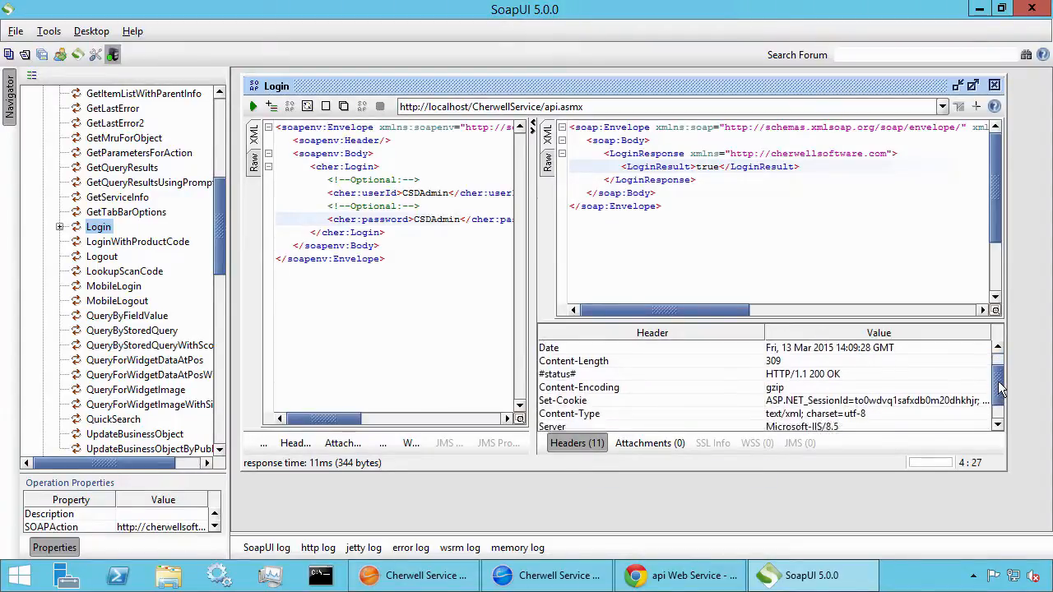
pyautogui.click(815, 404)
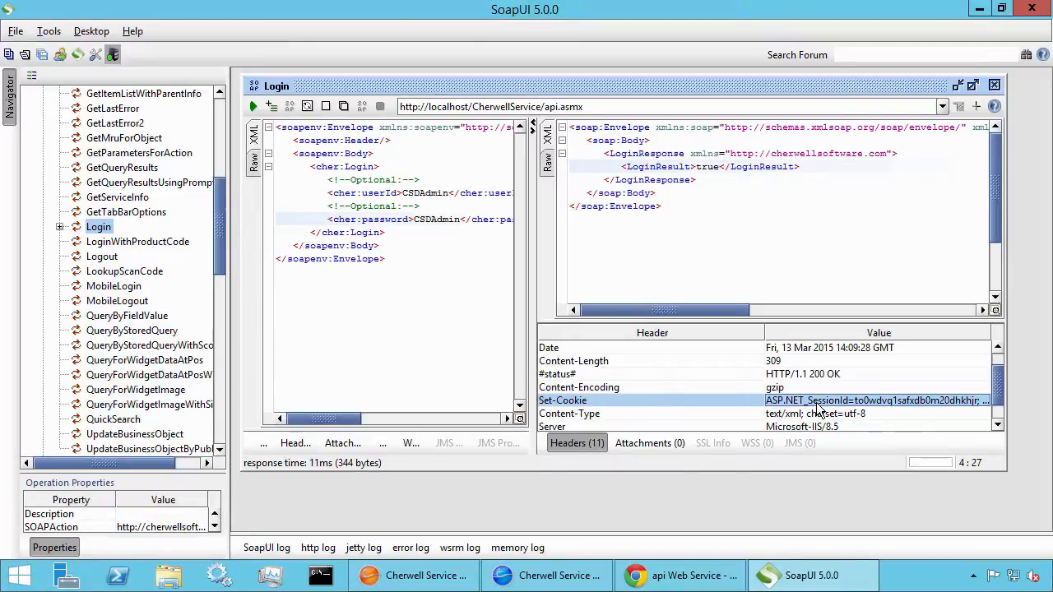
pyautogui.click(974, 86)
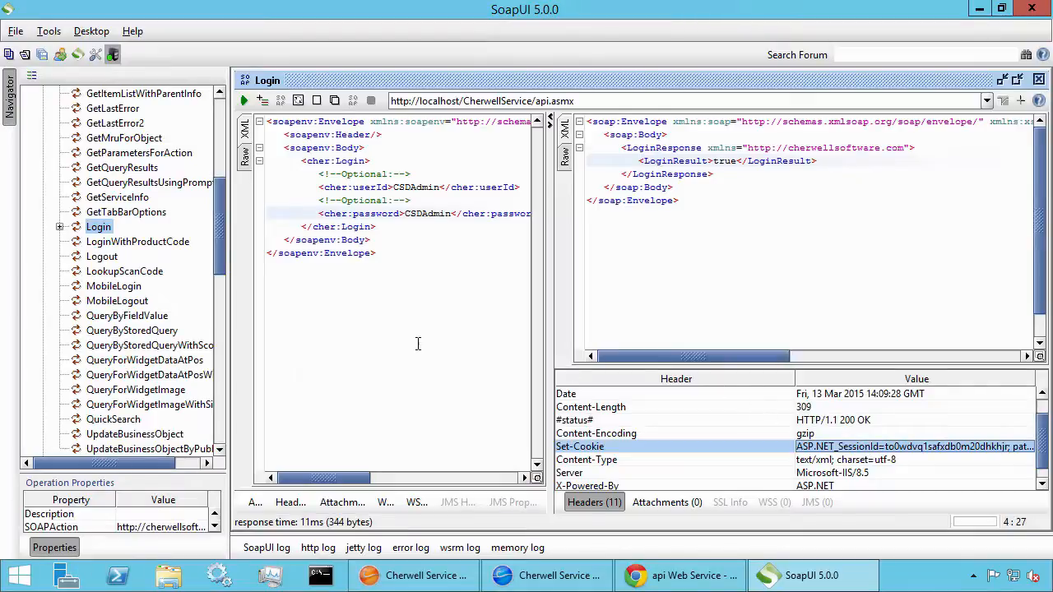
# Locate and select the QueryByFieldValue operation in the apiSoap operation list
pyautogui.moveTo(219, 242); pyautogui.dragTo(218, 269)
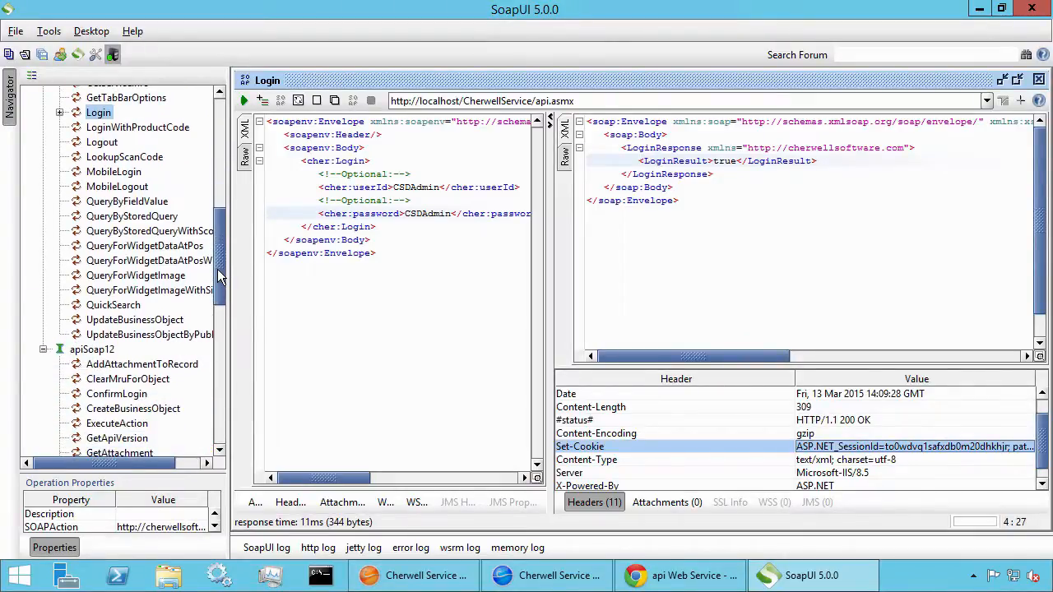
pyautogui.click(137, 206)
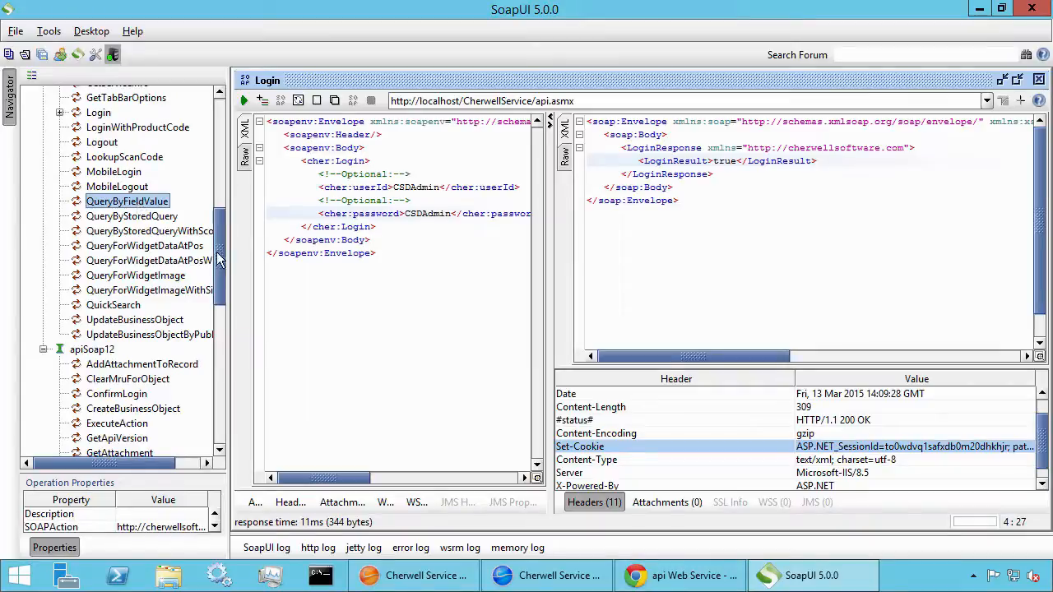
pyautogui.moveTo(221, 260); pyautogui.dragTo(220, 239)
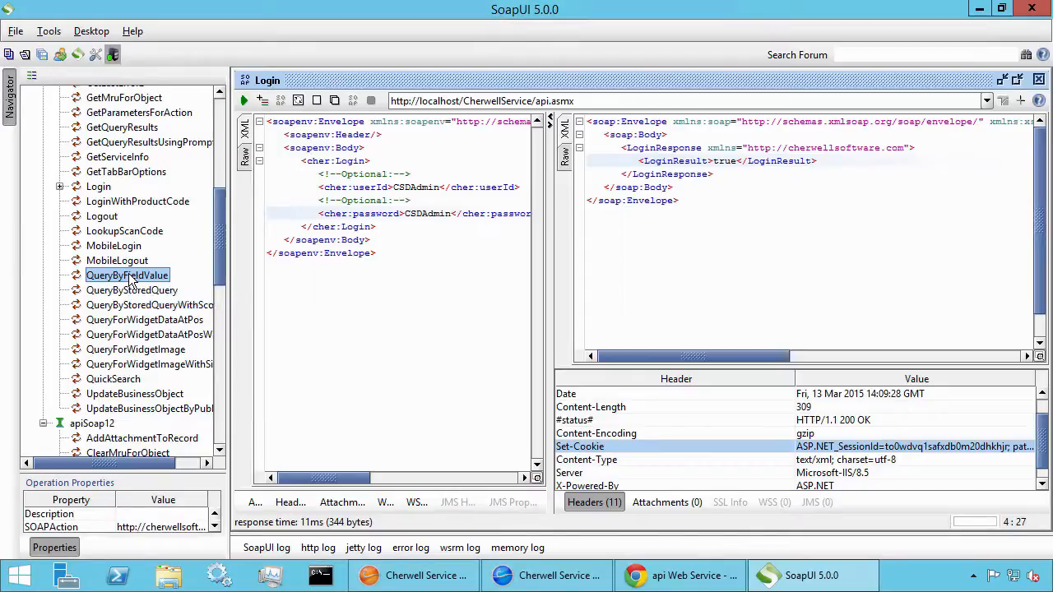
pyautogui.moveTo(221, 281); pyautogui.dragTo(220, 426)
pyautogui.click(146, 340)
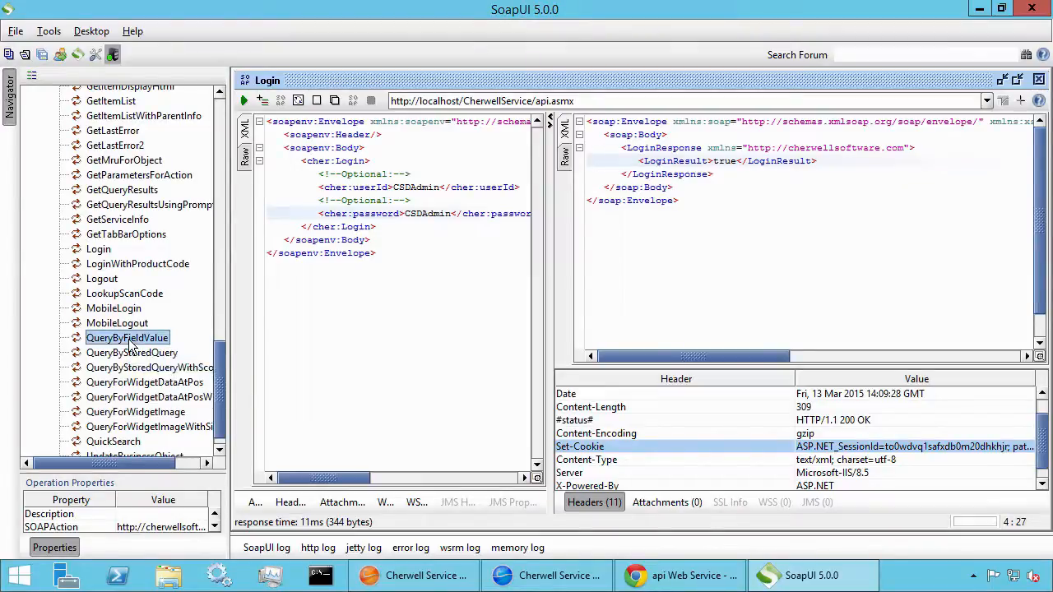
# Create a new QueryByFieldValue request named 'Find Name'
pyautogui.rightClick(130, 342)
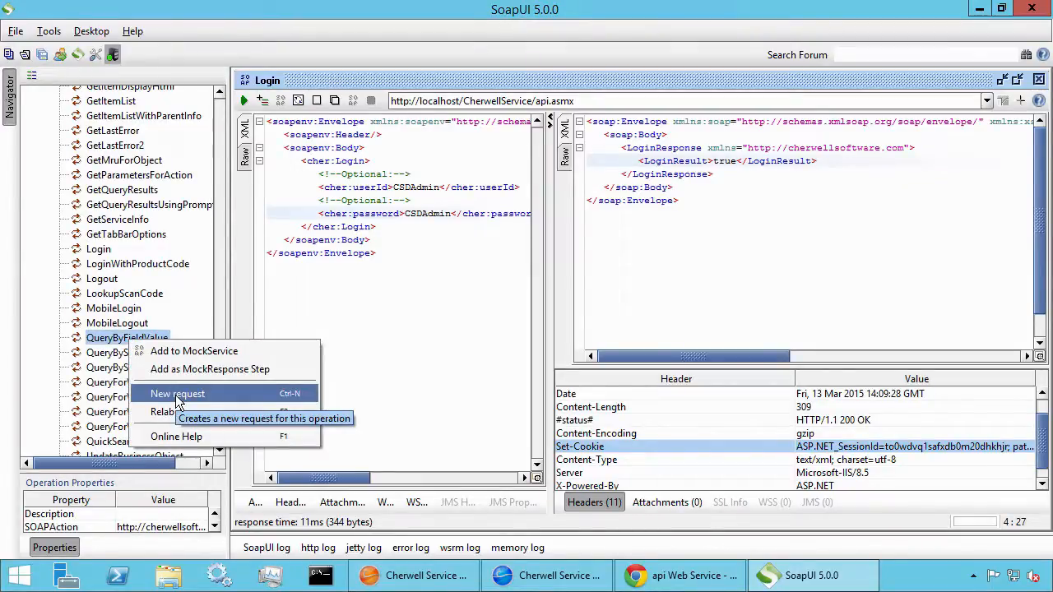
pyautogui.click(179, 396)
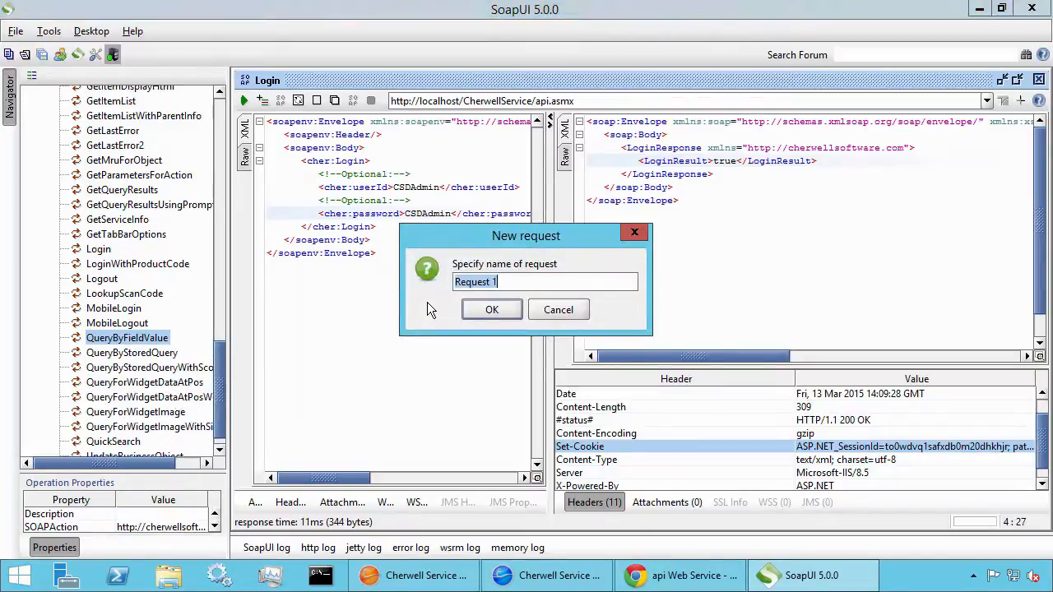
pyautogui.write('Find Name')
pyautogui.press('Return')
# Maximize the new request editor and show its empty Headers table
pyautogui.moveTo(527, 185); pyautogui.dragTo(434, 99)
pyautogui.doubleClick(434, 99)
pyautogui.click(311, 499)
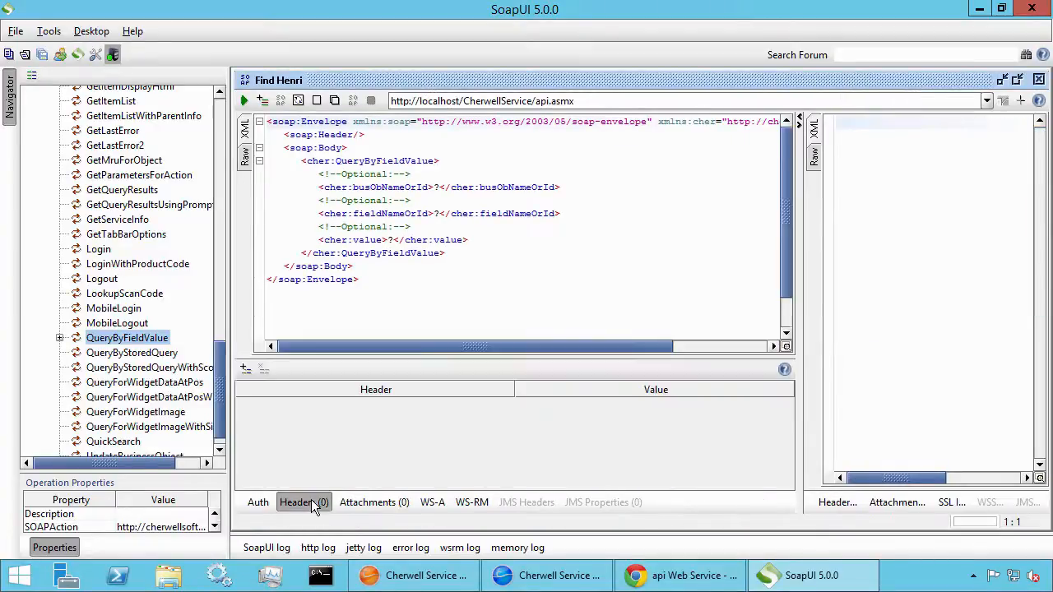
# Add a Cookie header whose value is the pasted Set-Cookie text from the Login response
pyautogui.click(246, 368)
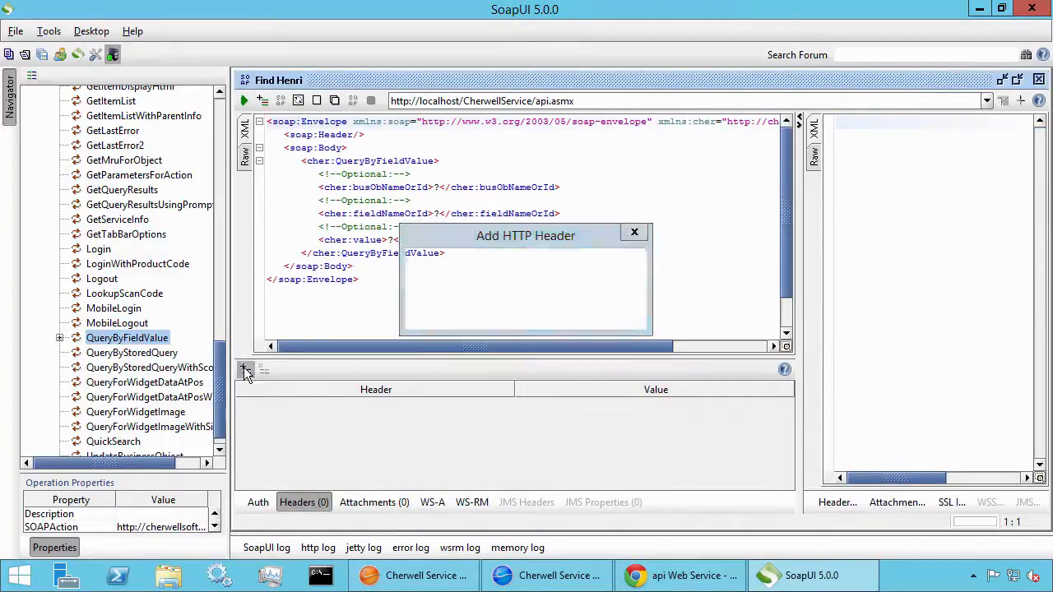
pyautogui.write('Cookie')
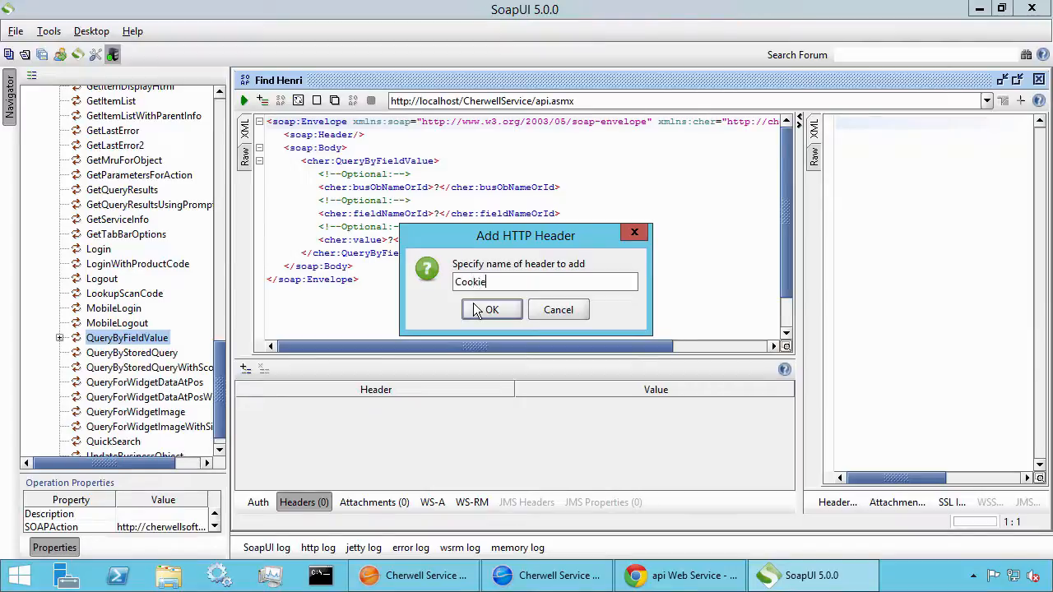
pyautogui.click(492, 311)
pyautogui.click(556, 403)
pyautogui.hotkey('ctrl', 'v')
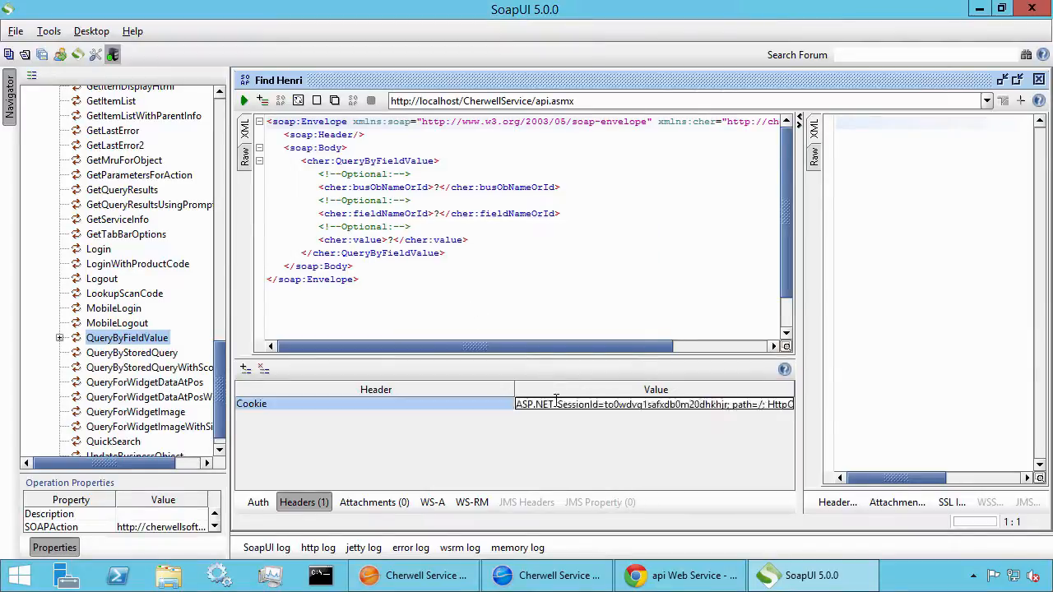
# Trim the Cookie value down to just the ASP.NET_SessionId pair, dropping the label, path and flags
pyautogui.click(731, 405)
pyautogui.hotkey('shift', 'End')
pyautogui.press('Delete')
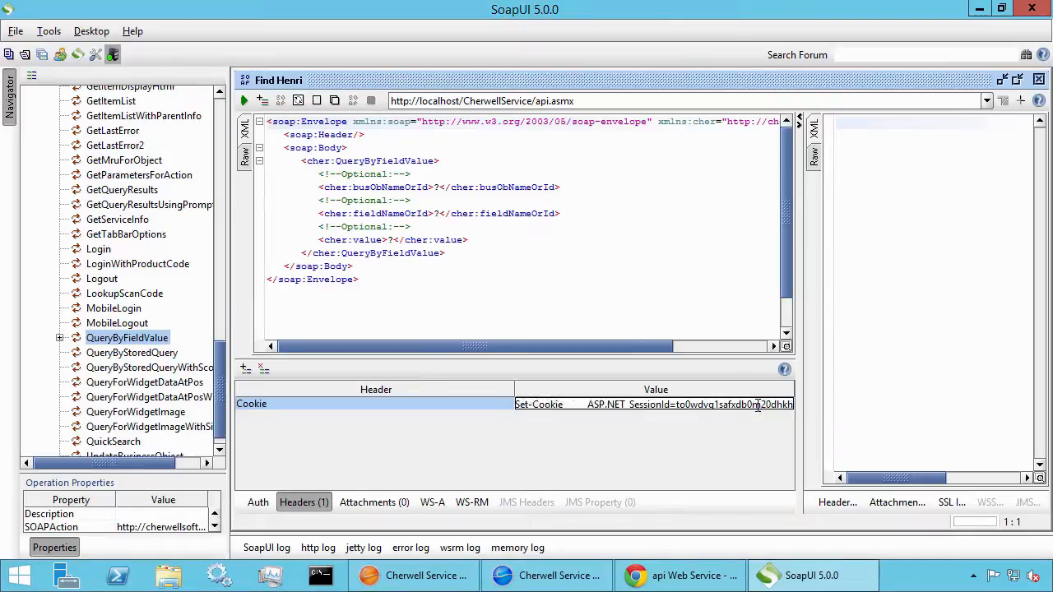
pyautogui.press('Home')
pyautogui.press('Delete')
pyautogui.press('Delete')
pyautogui.press('Delete')
pyautogui.press('Delete')
pyautogui.press('Delete')
pyautogui.press('Delete')
pyautogui.press('Delete')
pyautogui.press('Delete')
pyautogui.press('Delete')
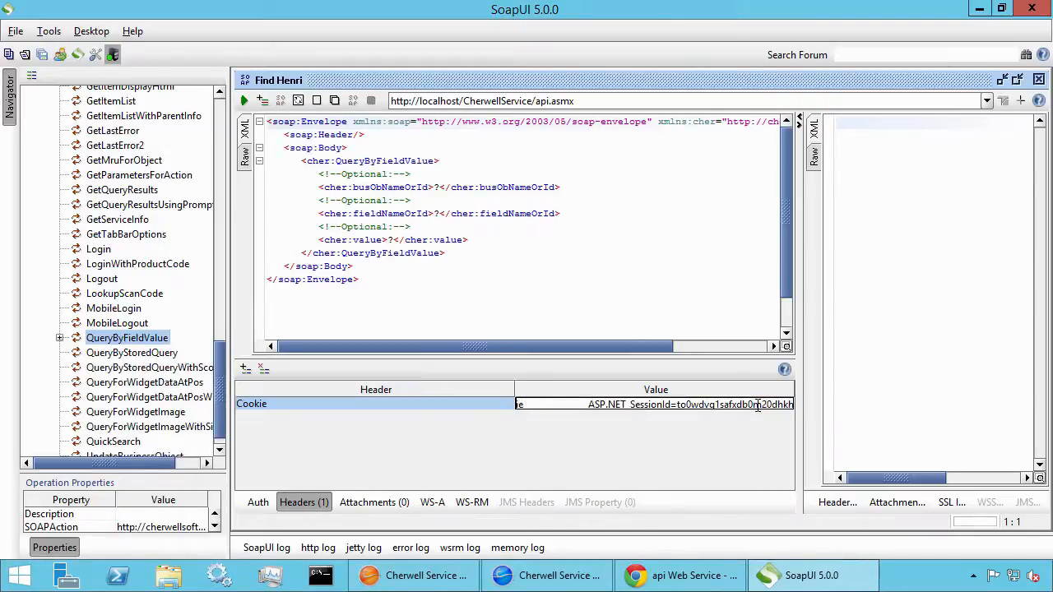
pyautogui.press('Delete')
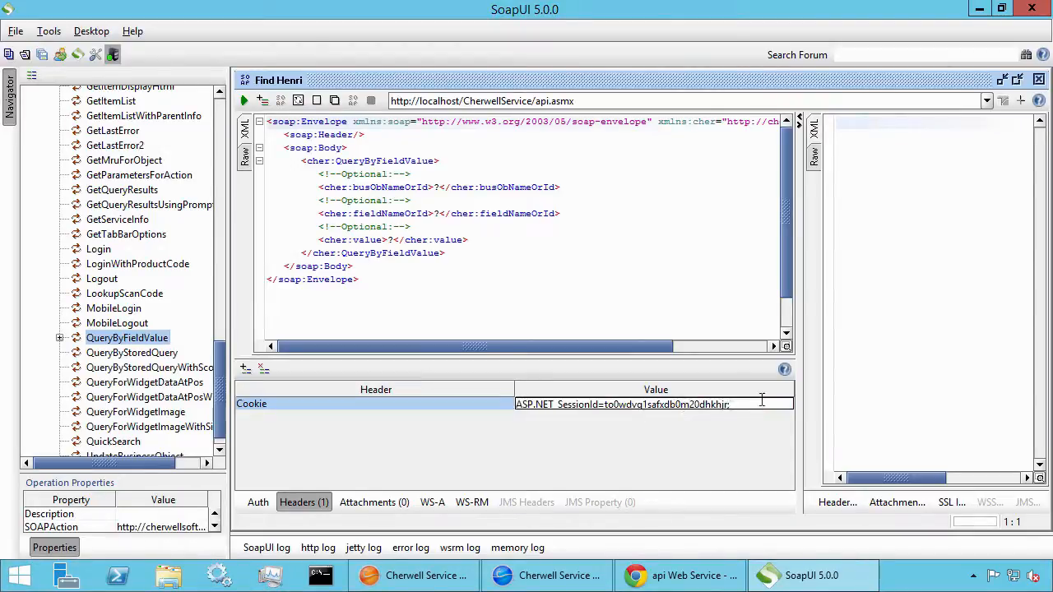
pyautogui.doubleClick(543, 79)
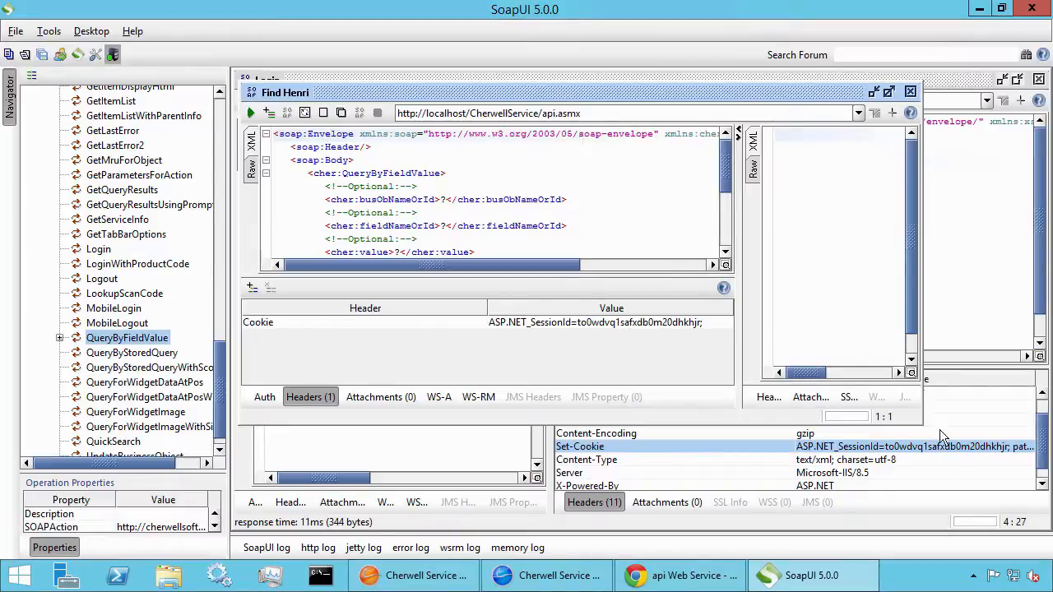
pyautogui.doubleClick(503, 93)
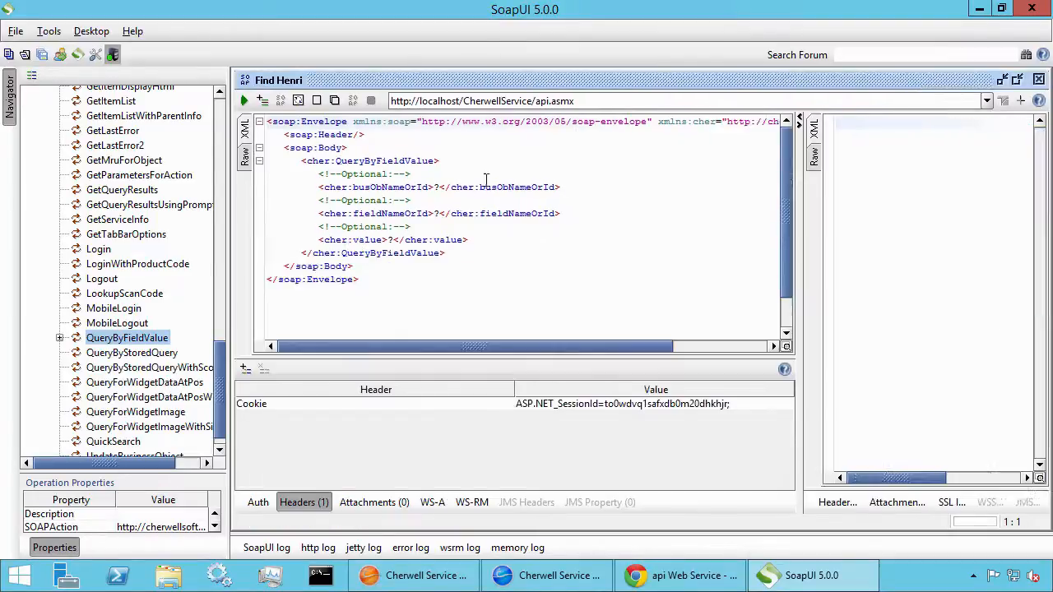
# Set busObNameOrId to Customer Internal, fieldNameOrId to Full name, and value to the customer's full name
pyautogui.doubleClick(376, 188)
pyautogui.click(442, 189)
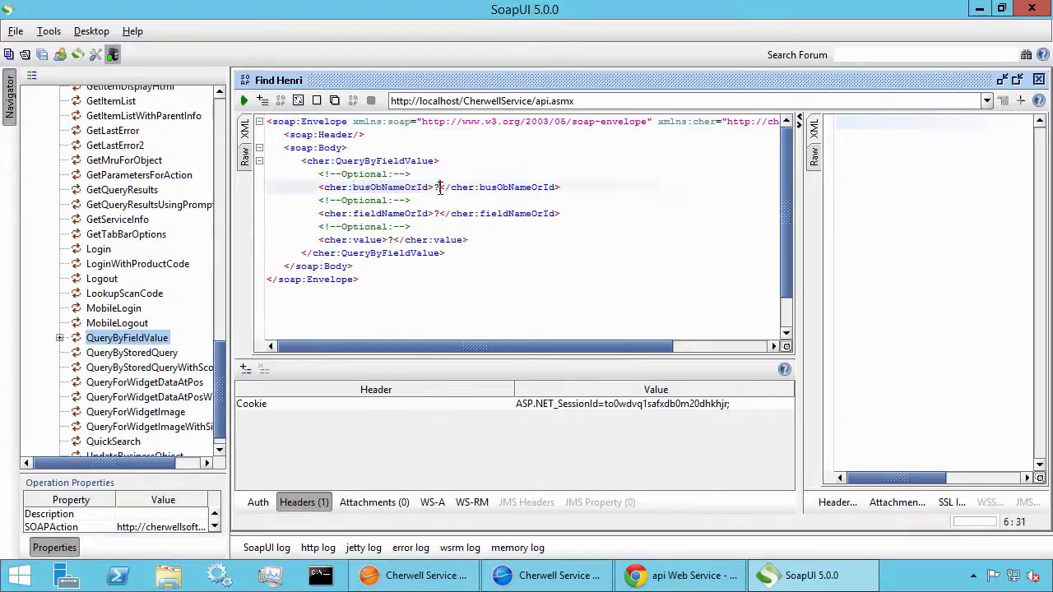
pyautogui.press('BackSpace')
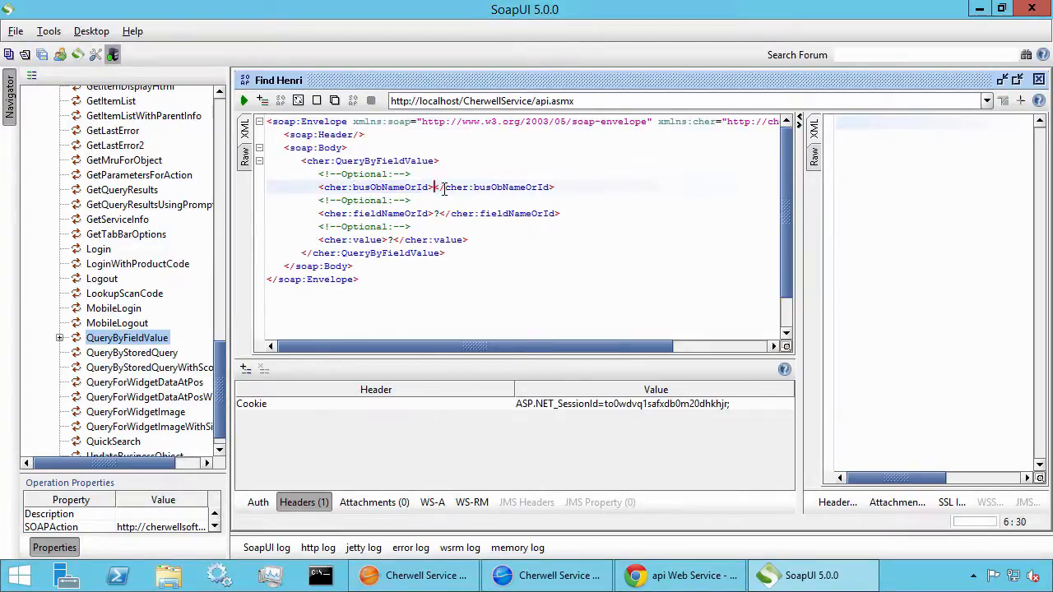
pyautogui.write('Customer Internal')
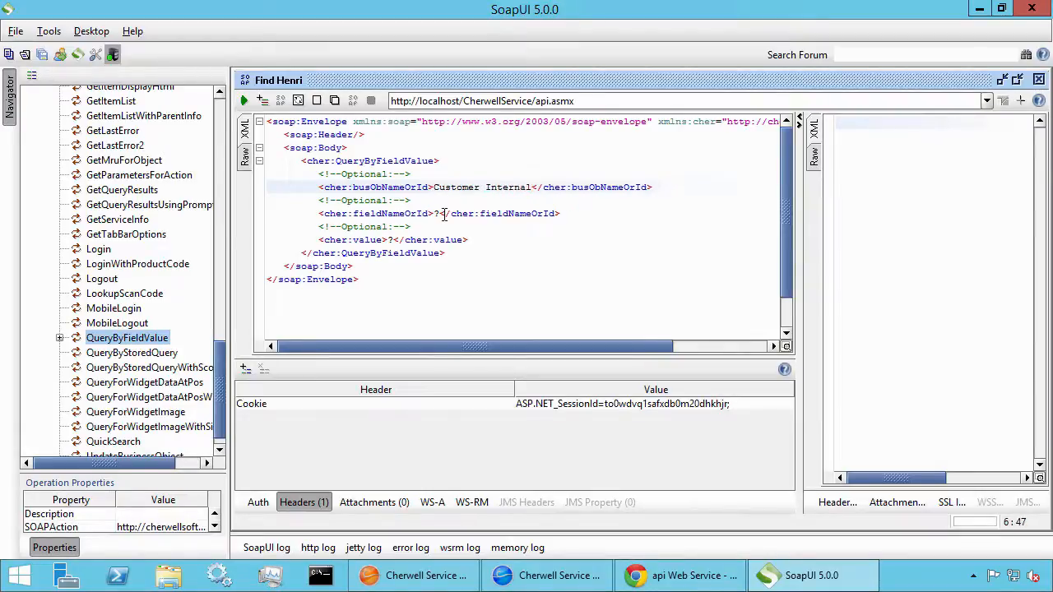
pyautogui.click(442, 214)
pyautogui.press('BackSpace')
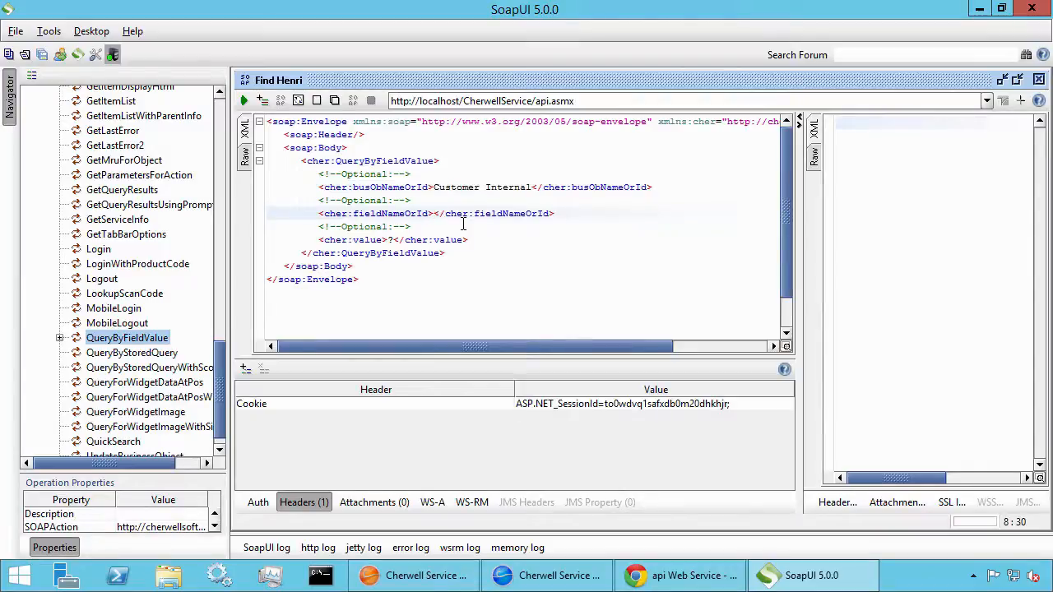
pyautogui.write('Full name')
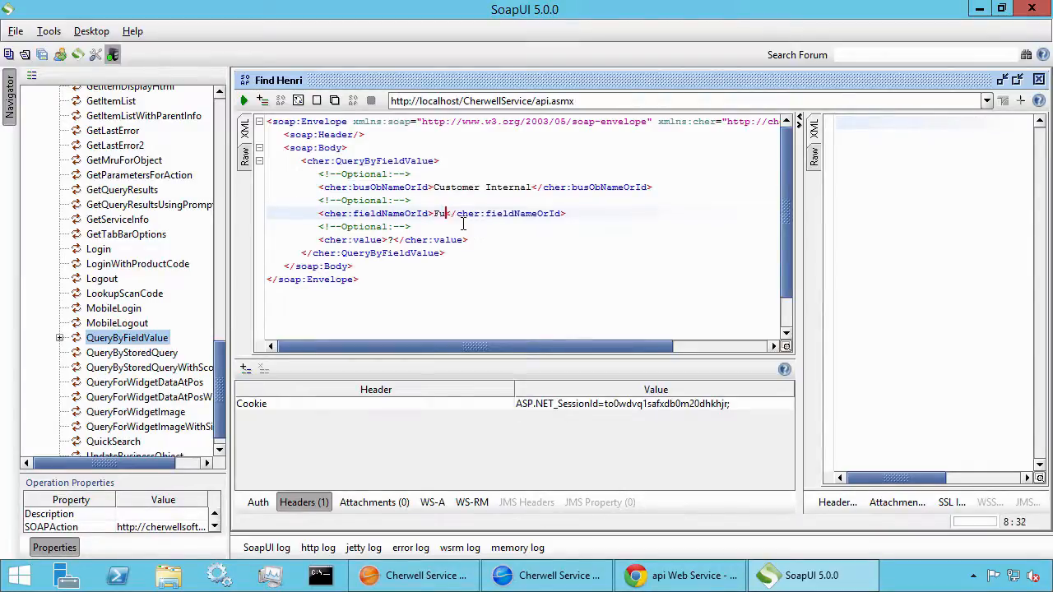
pyautogui.click(395, 240)
pyautogui.press('BackSpace')
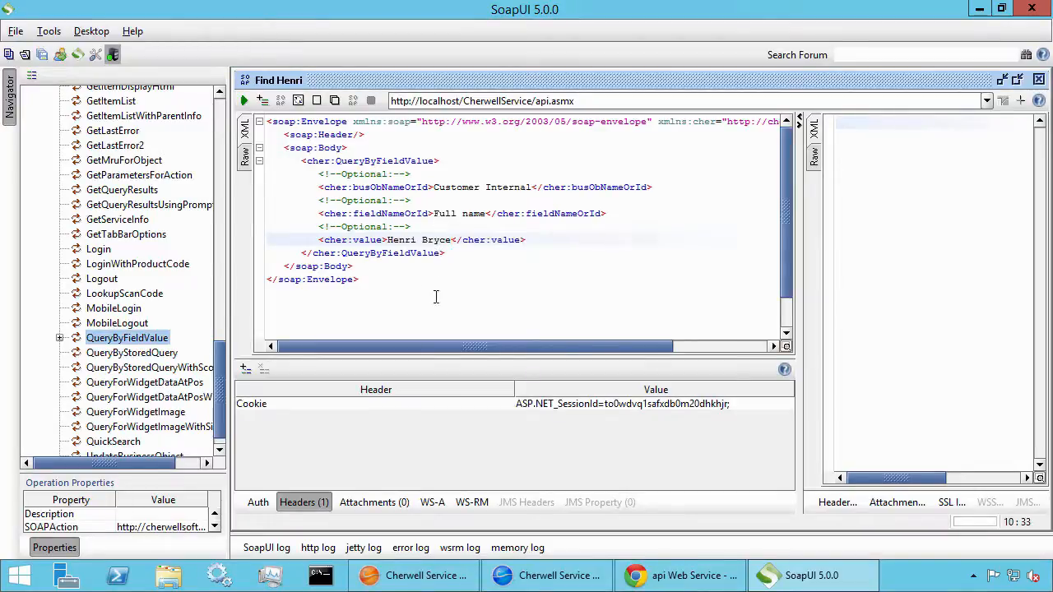
# Submit the find request and select the RecId of the returned CustomerInternal record
pyautogui.click(243, 102)
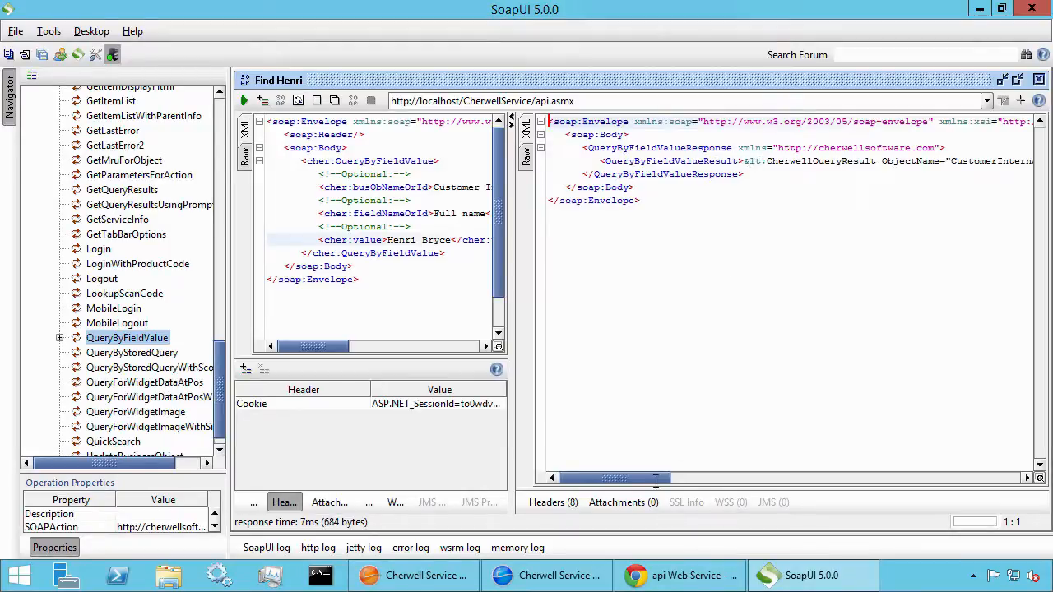
pyautogui.moveTo(655, 479); pyautogui.dragTo(669, 479)
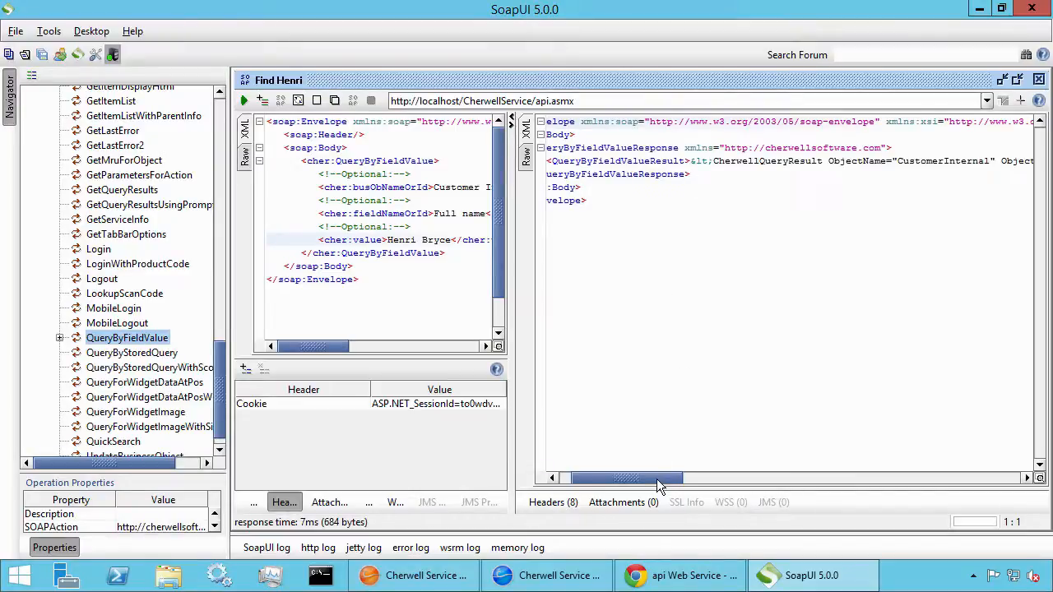
pyautogui.moveTo(657, 479); pyautogui.dragTo(659, 479)
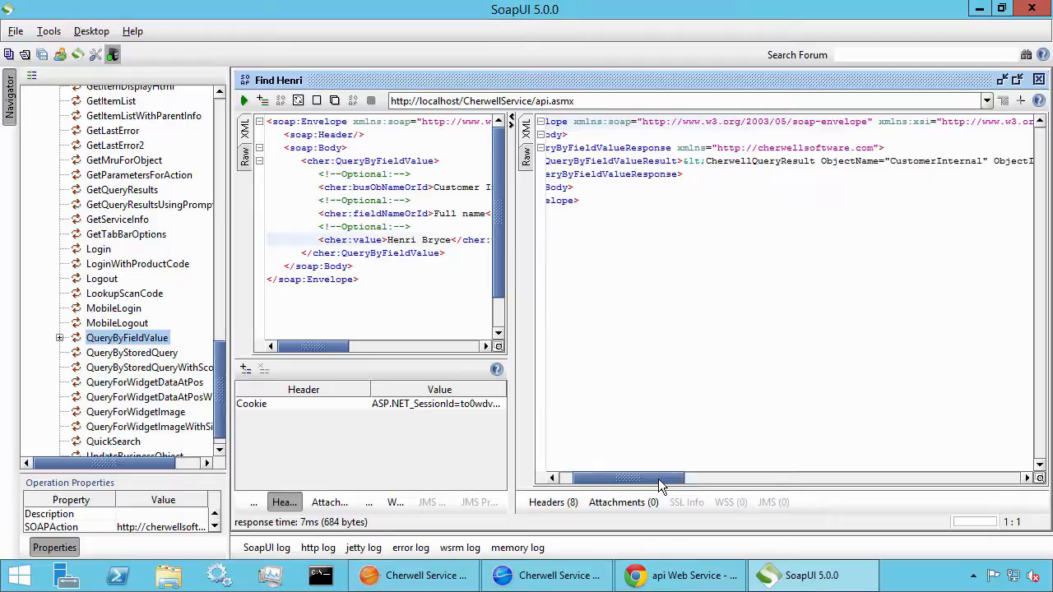
pyautogui.moveTo(658, 485); pyautogui.dragTo(687, 481)
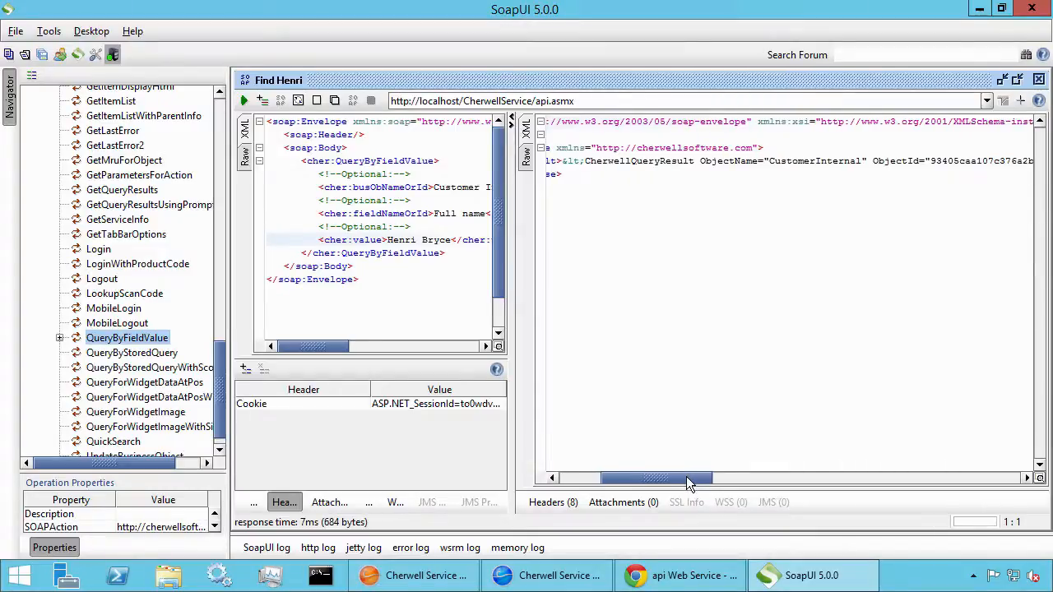
pyautogui.doubleClick(816, 161)
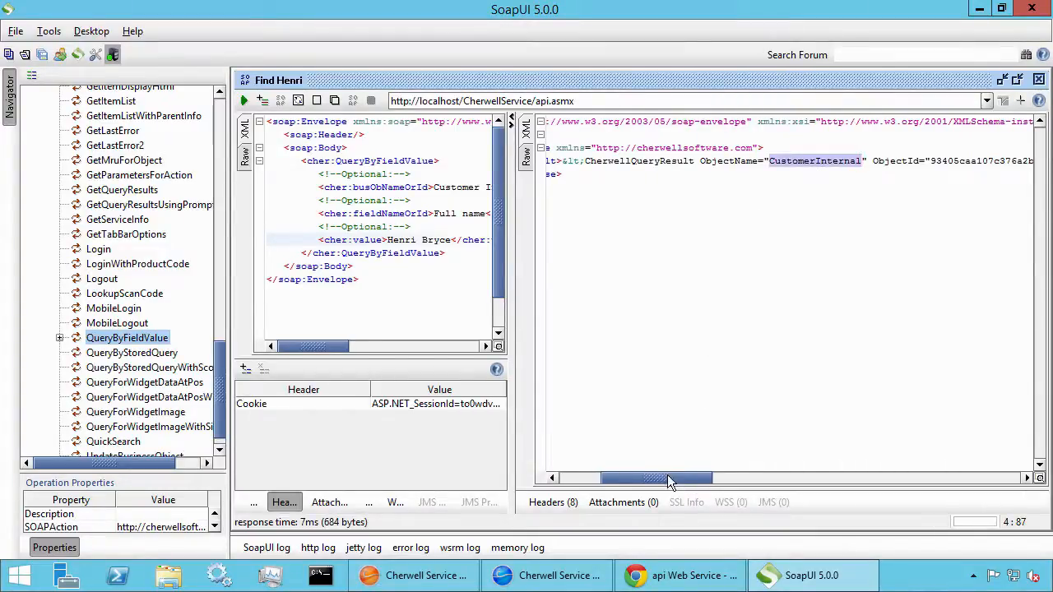
pyautogui.moveTo(667, 482); pyautogui.dragTo(922, 483)
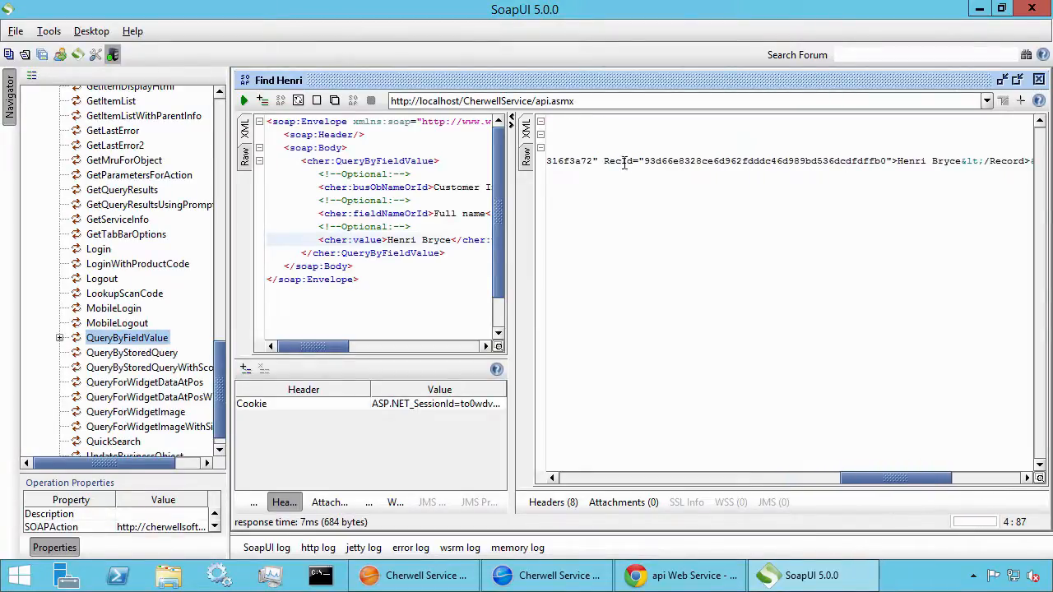
pyautogui.doubleClick(681, 162)
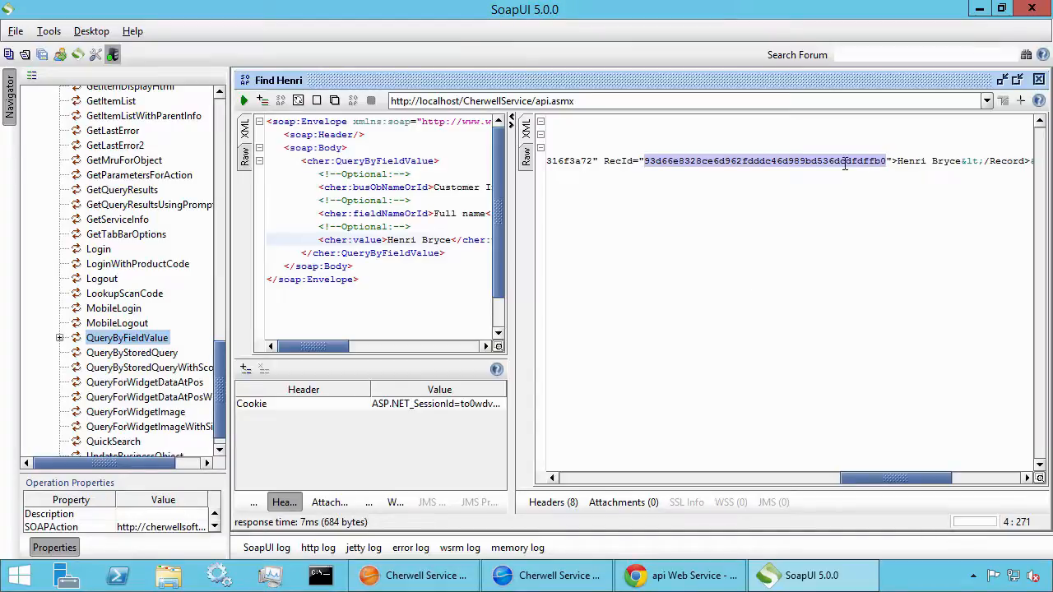
# Copy the selected RecId and switch to the Cherwell customer record
pyautogui.rightClick(887, 163)
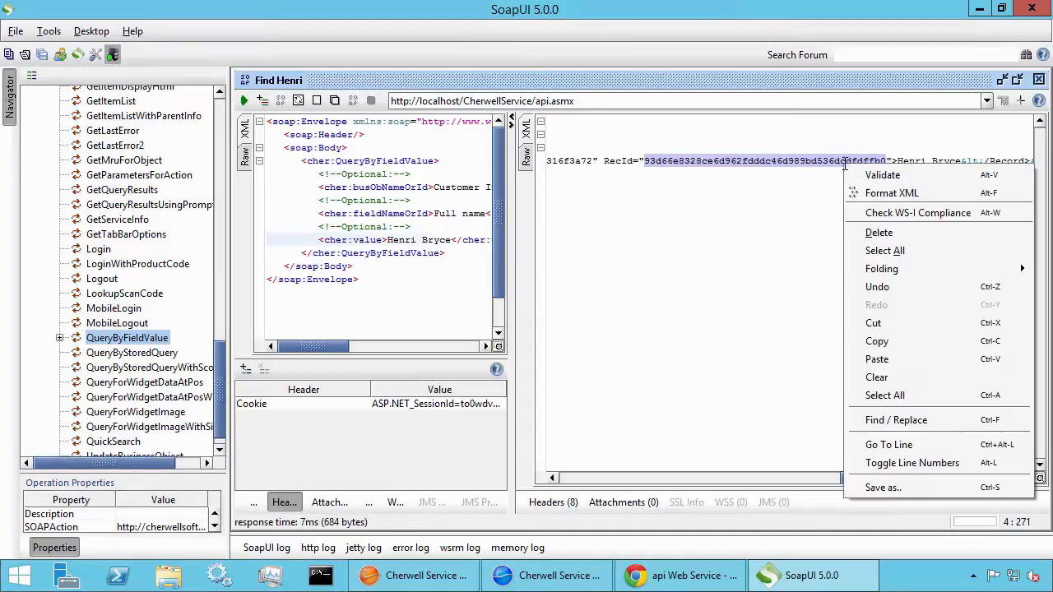
pyautogui.click(891, 342)
pyautogui.click(559, 577)
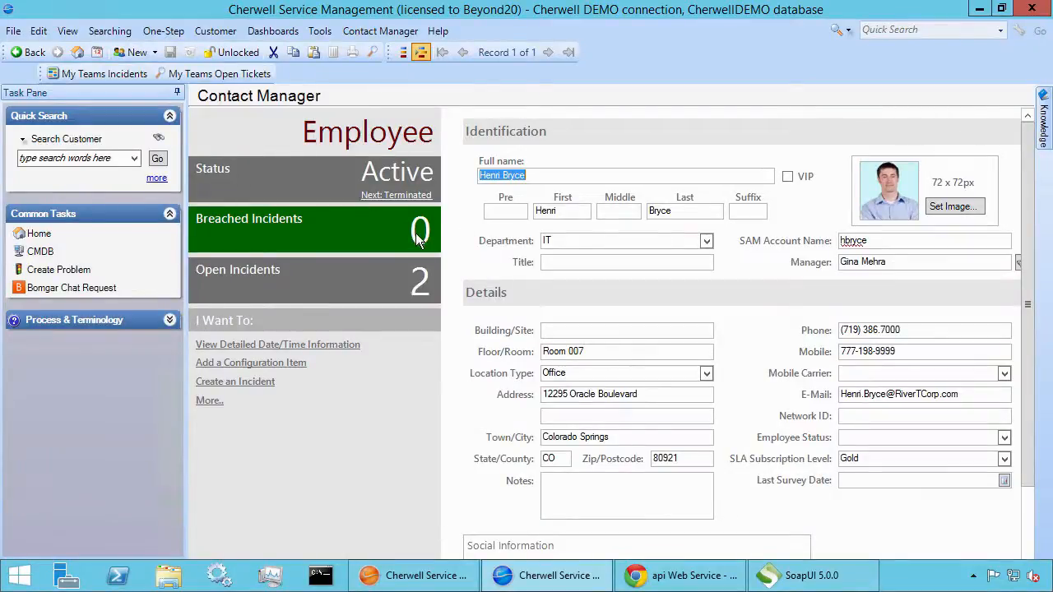
# Open Help > System Analyzer and show the customer's Current Object Values
pyautogui.click(449, 32)
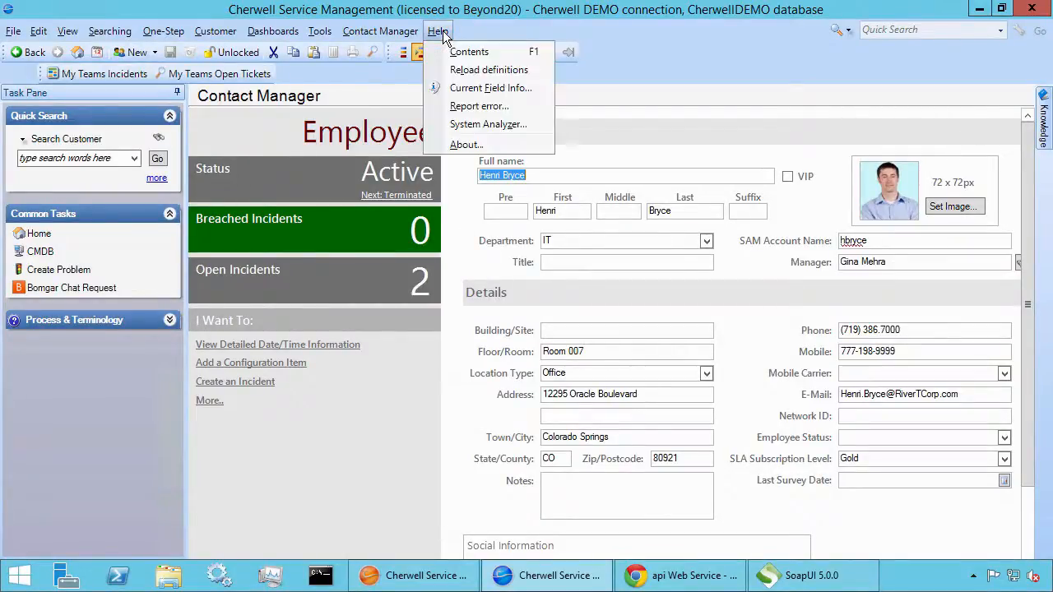
pyautogui.click(474, 125)
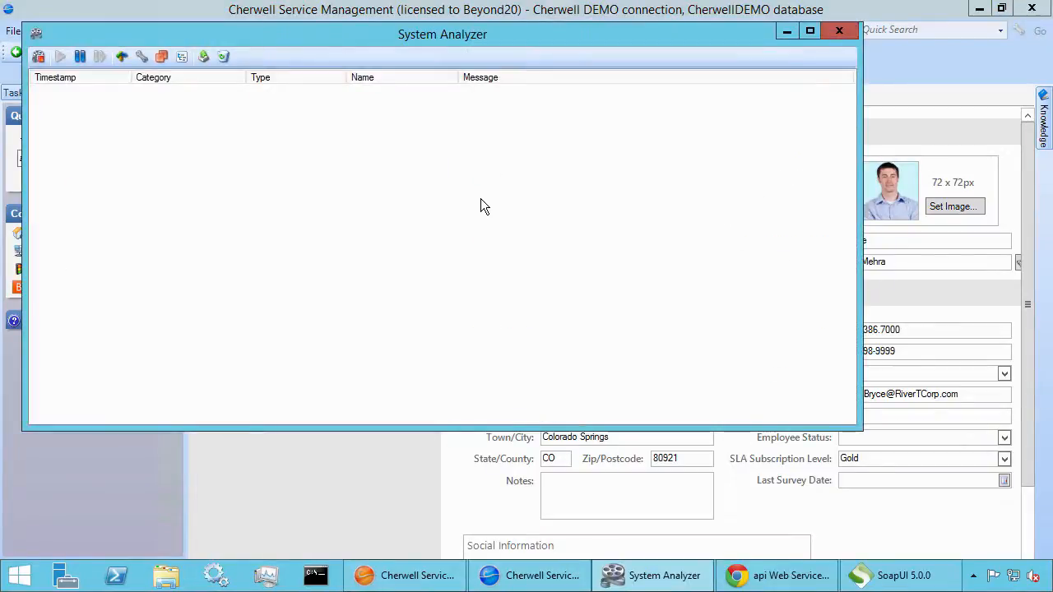
pyautogui.click(181, 57)
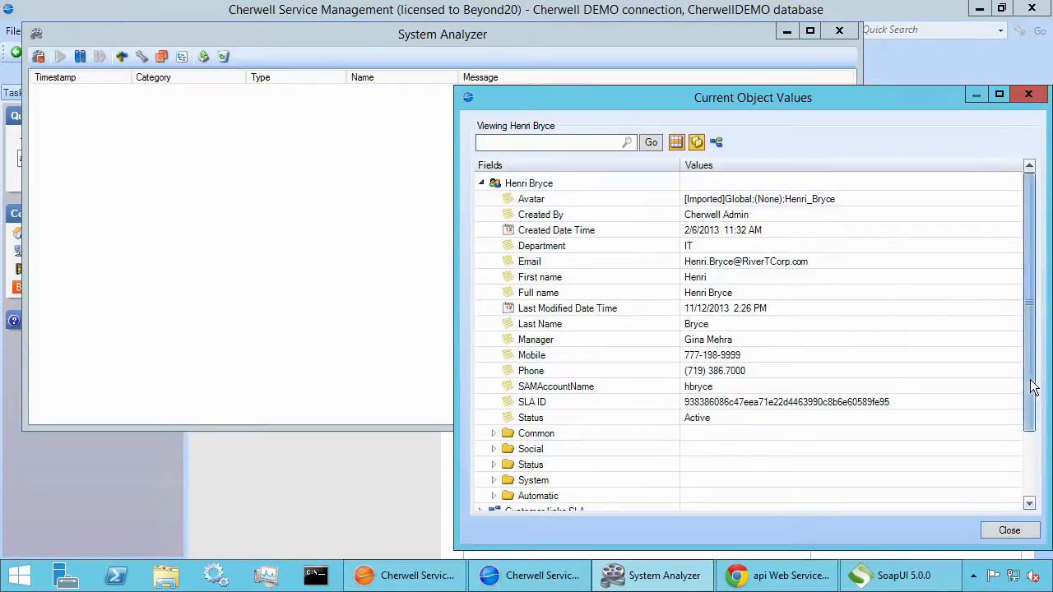
# Expand the System fields and select RecID for comparison
pyautogui.scroll(-2, 1034, 387)
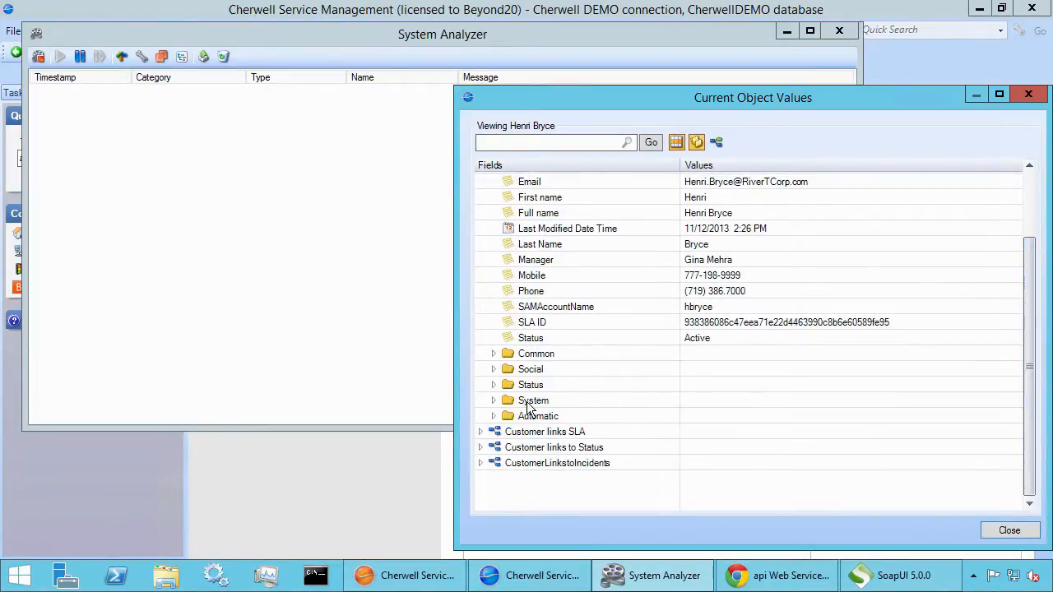
pyautogui.click(494, 400)
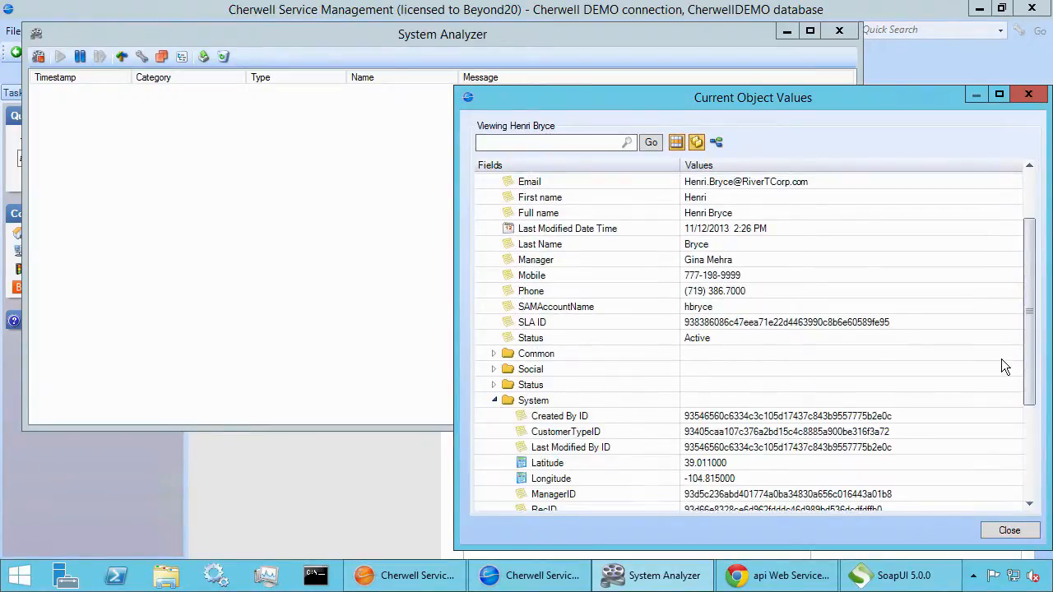
pyautogui.scroll(-1, 1034, 366)
pyautogui.scroll(-3, 1035, 366)
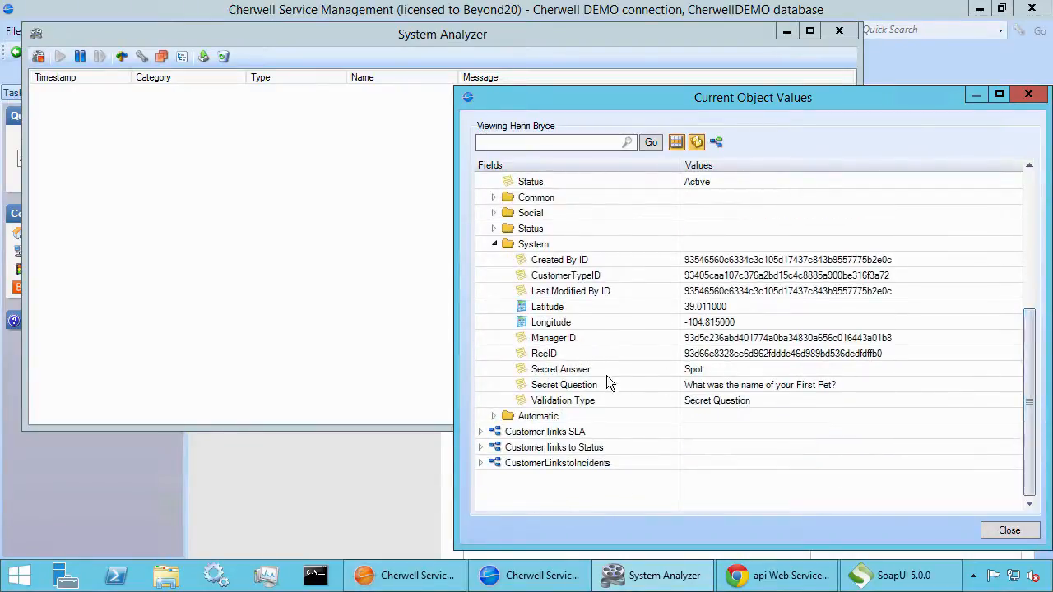
pyautogui.click(761, 360)
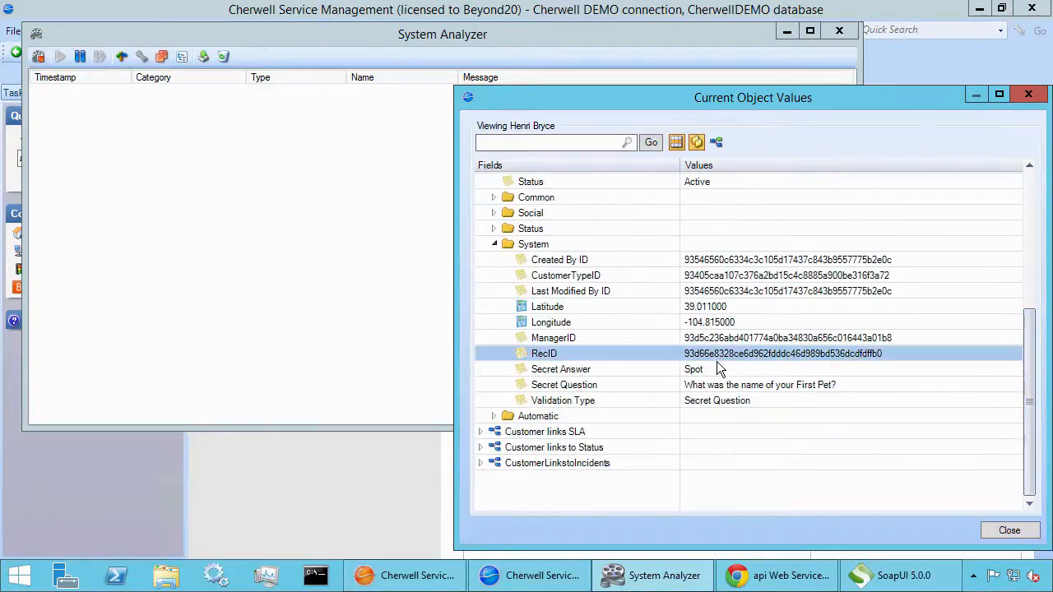